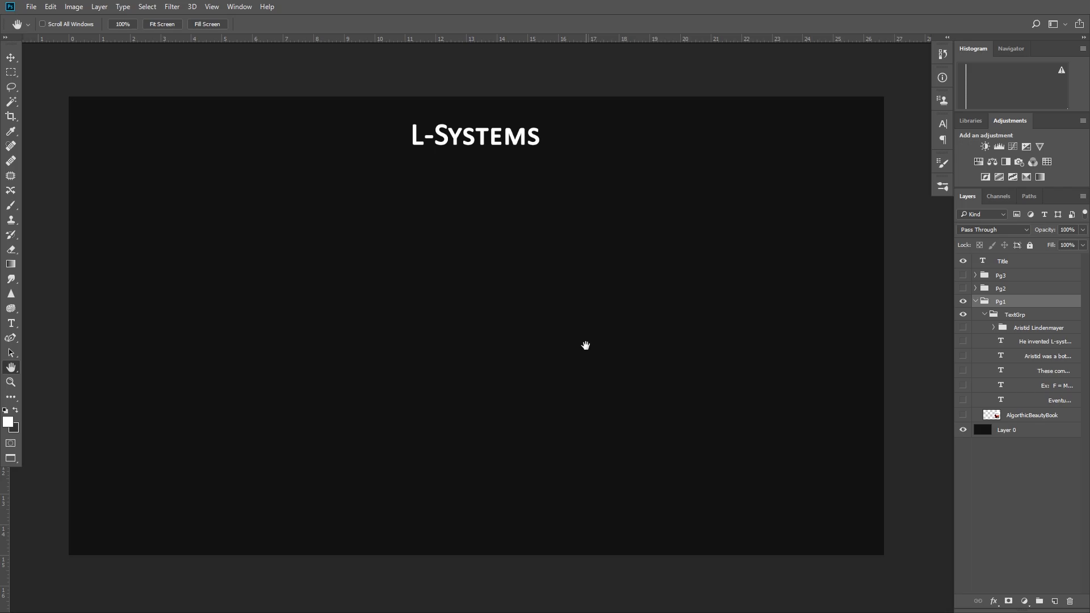
Show Lindenmayer's portrait and caption, the L-systems invention line and the biologist-and-botanist paragraph.
{"action": "left_click", "coordinate": [963, 327]}
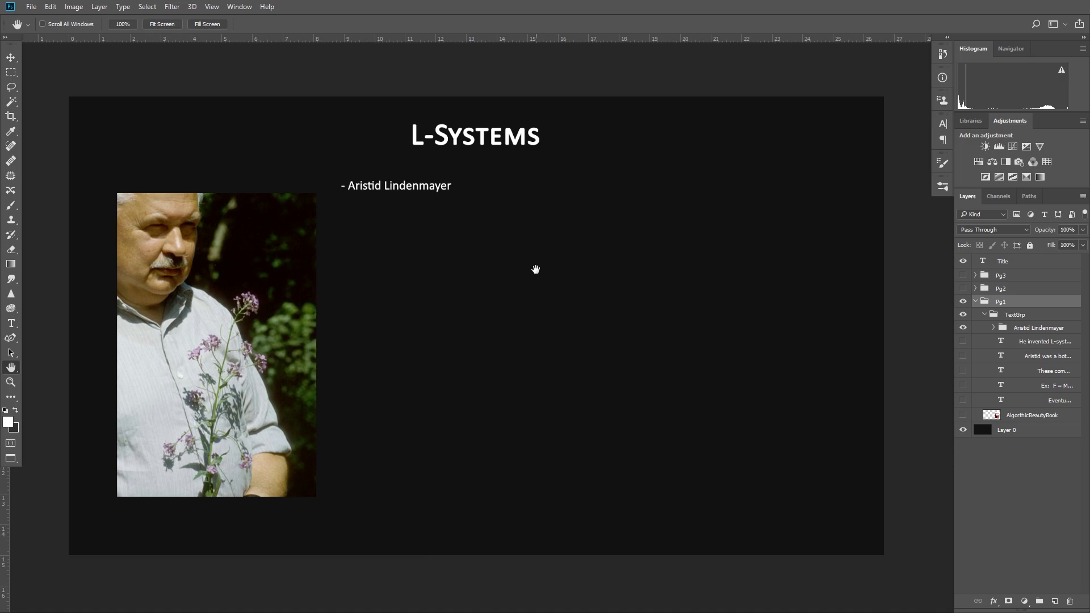
{"action": "left_click", "coordinate": [963, 341]}
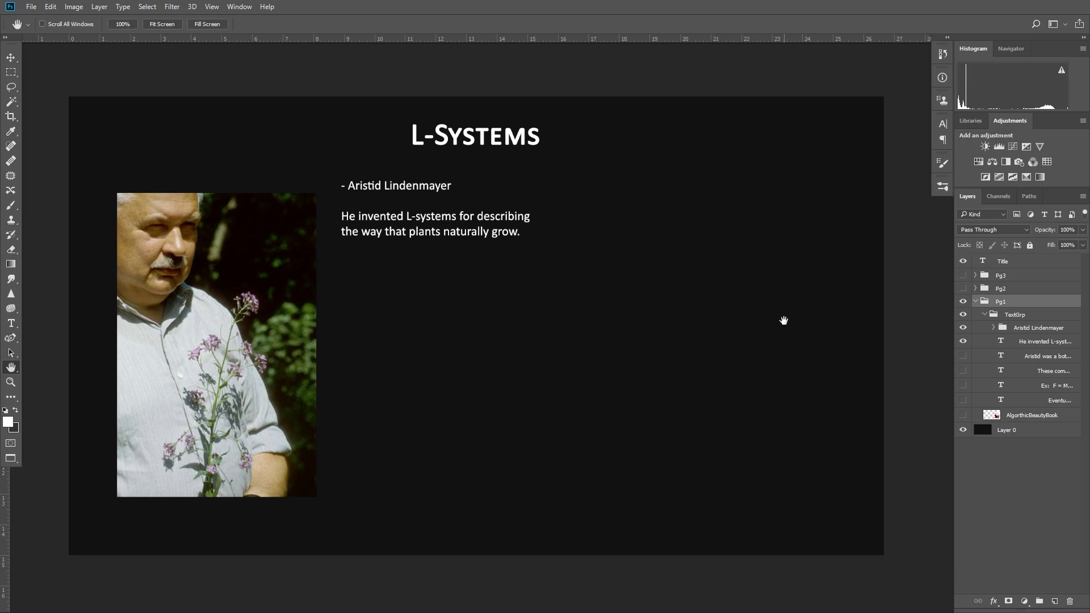
{"action": "left_click", "coordinate": [963, 355]}
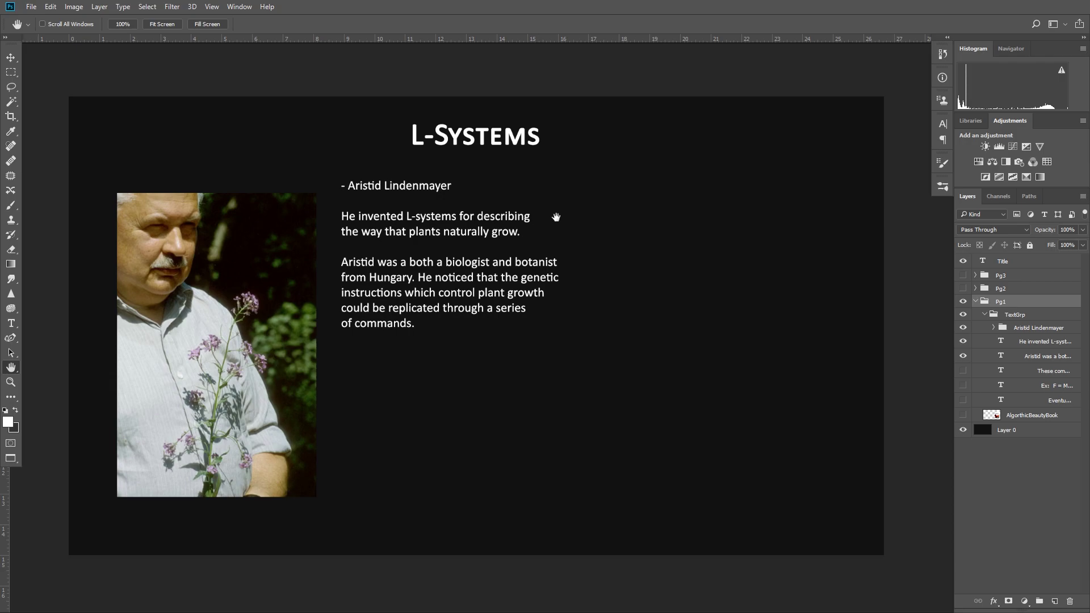
Show the command-symbols paragraph, the F/+/- examples and The Algorithmic Beauty of Plants paragraph.
{"action": "left_click", "coordinate": [963, 371]}
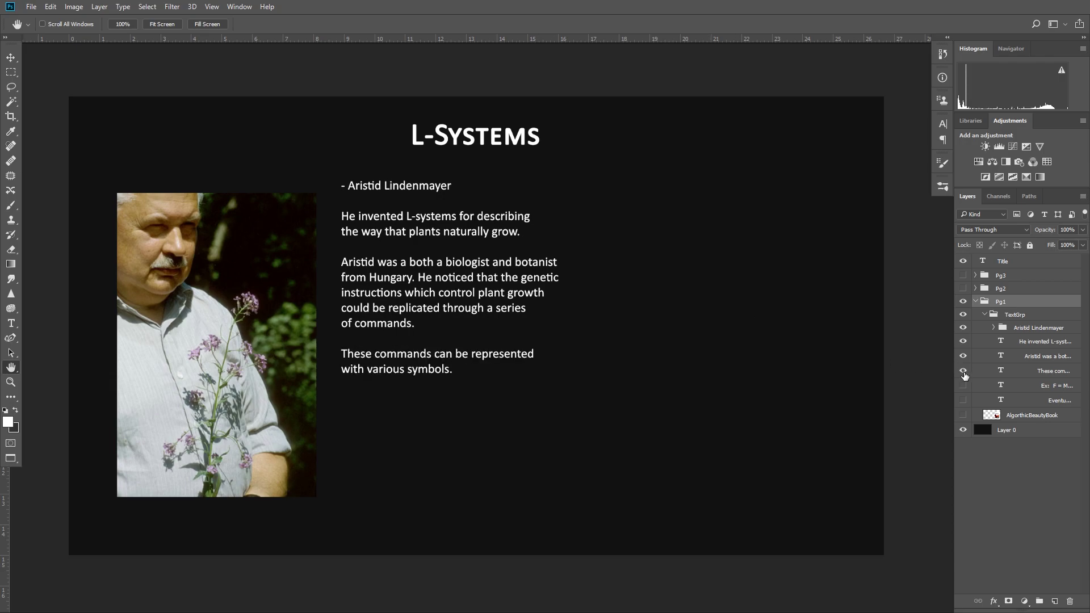
{"action": "left_click", "coordinate": [964, 386]}
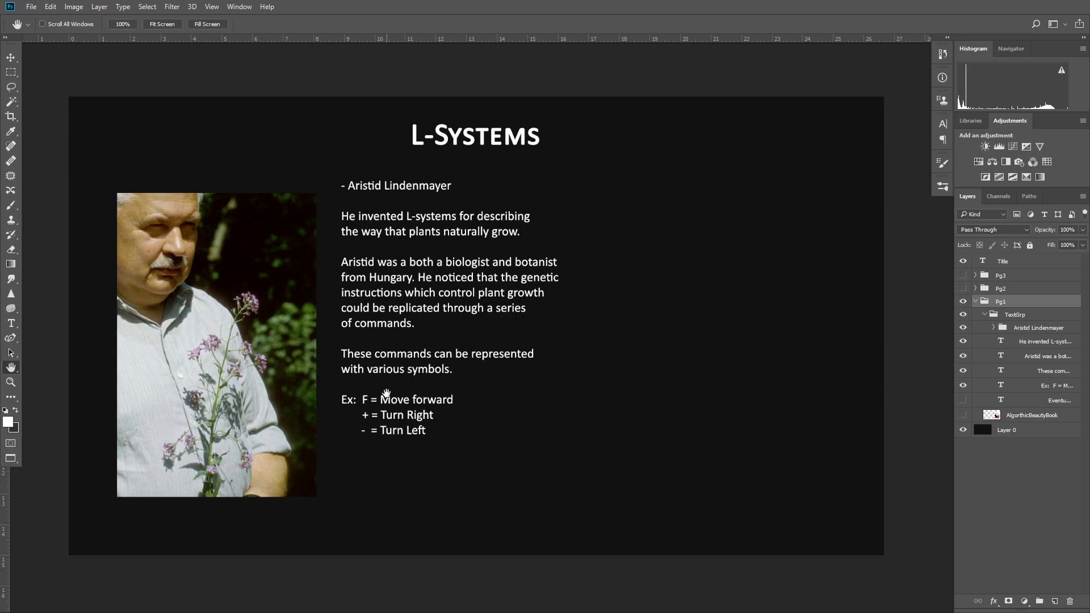
{"action": "left_click", "coordinate": [963, 400]}
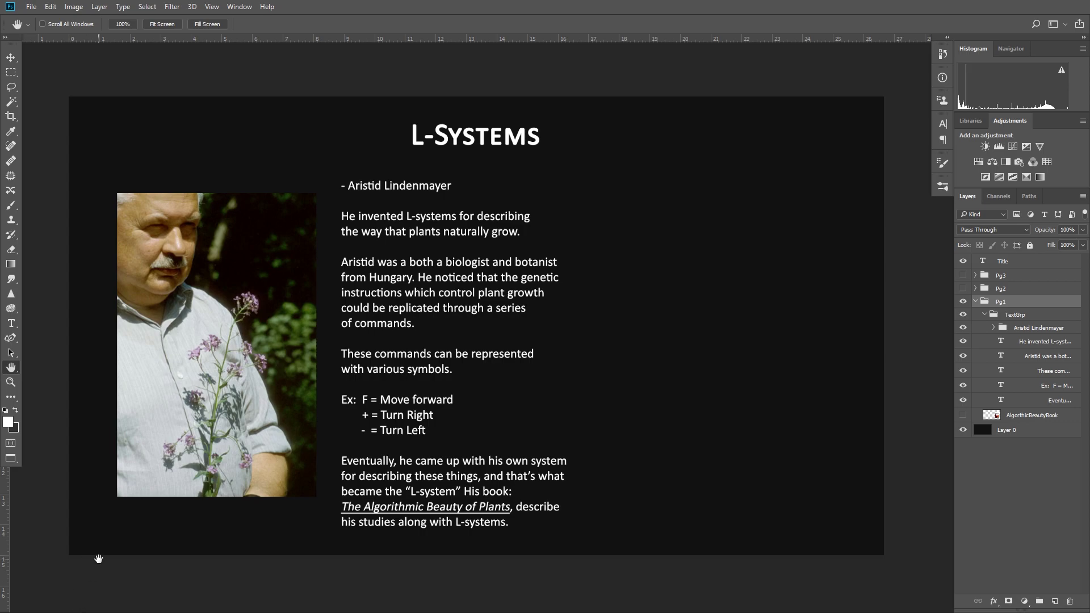
{"action": "key", "text": "super"}
{"action": "left_click", "coordinate": [98, 601]}
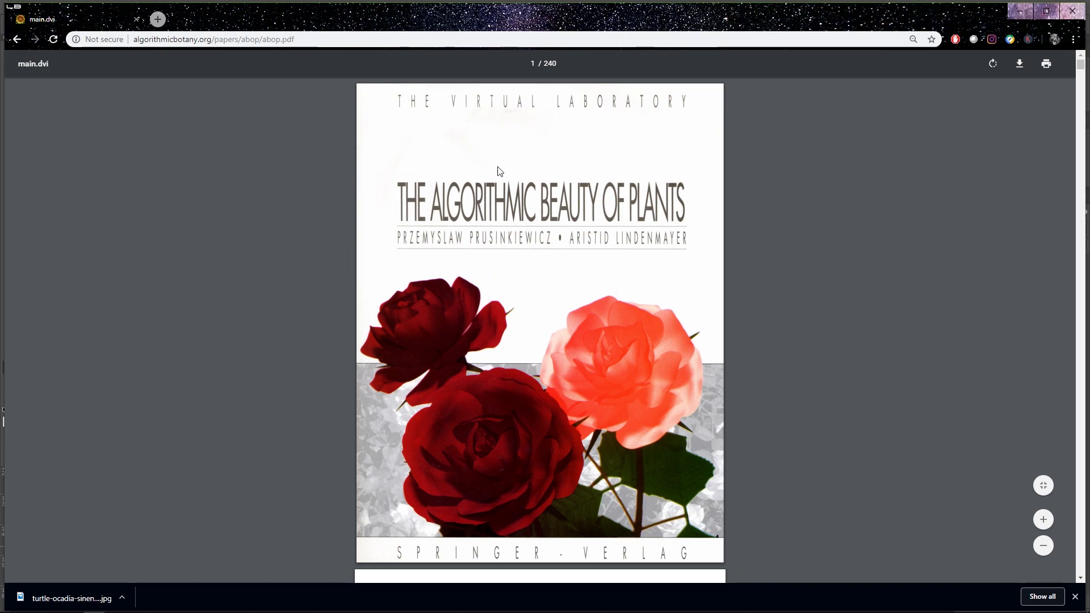
{"action": "left_click", "coordinate": [1019, 14]}
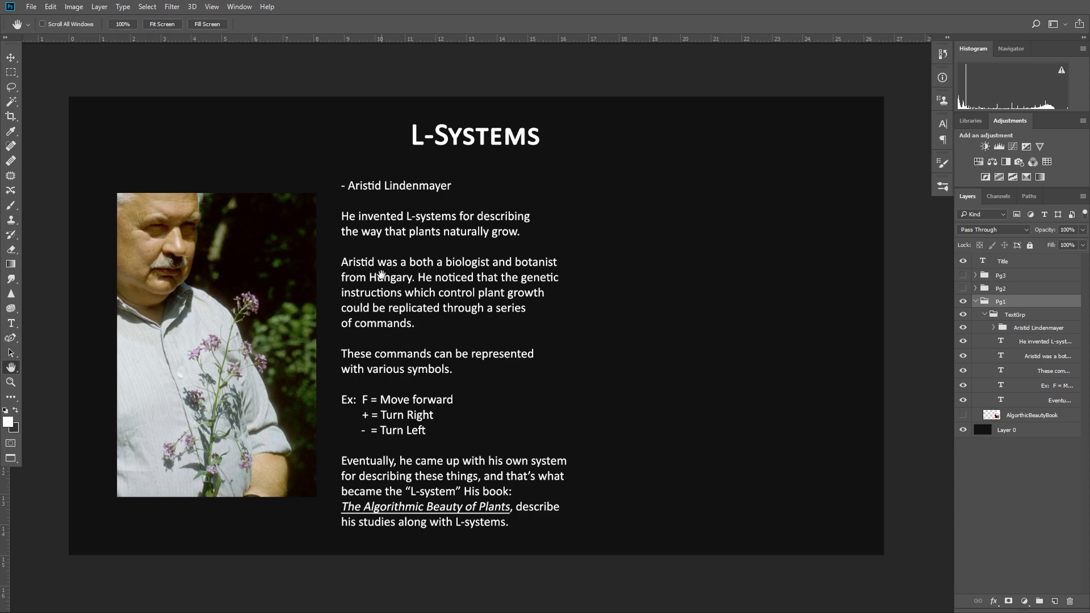
Show the book cover, then Pg2's turtle text, example image, Why? paragraphs and Houdini help screenshot.
{"action": "left_click", "coordinate": [962, 415]}
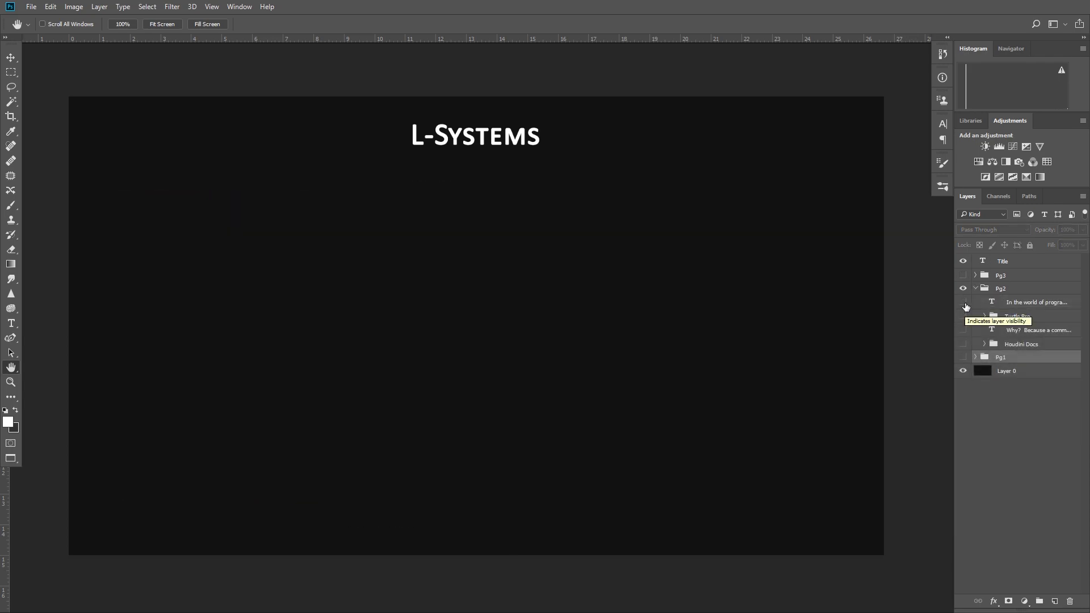
{"action": "left_click", "coordinate": [962, 303]}
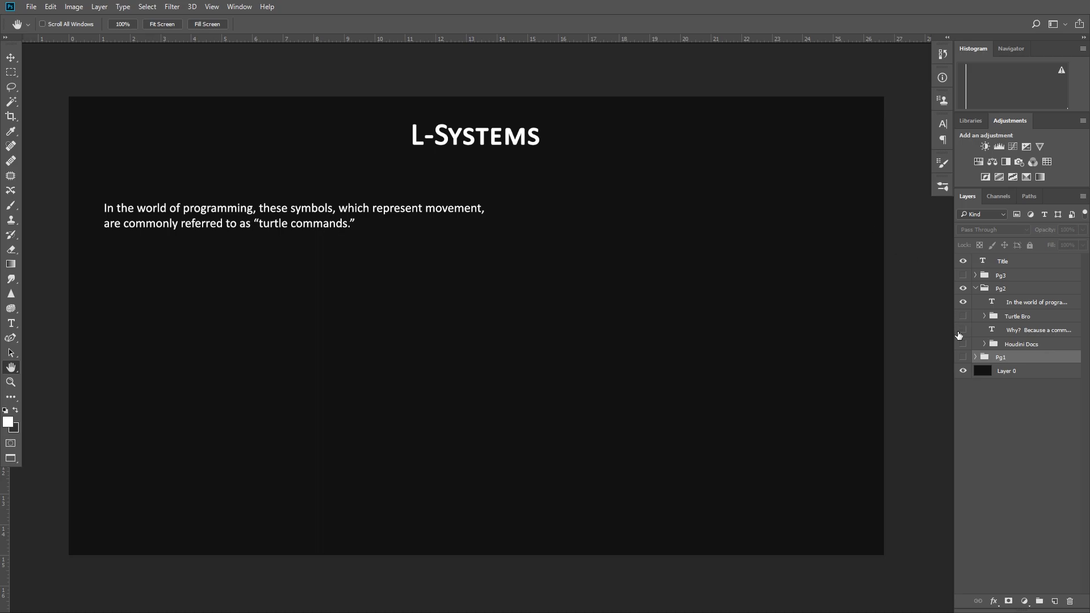
{"action": "left_click", "coordinate": [964, 317]}
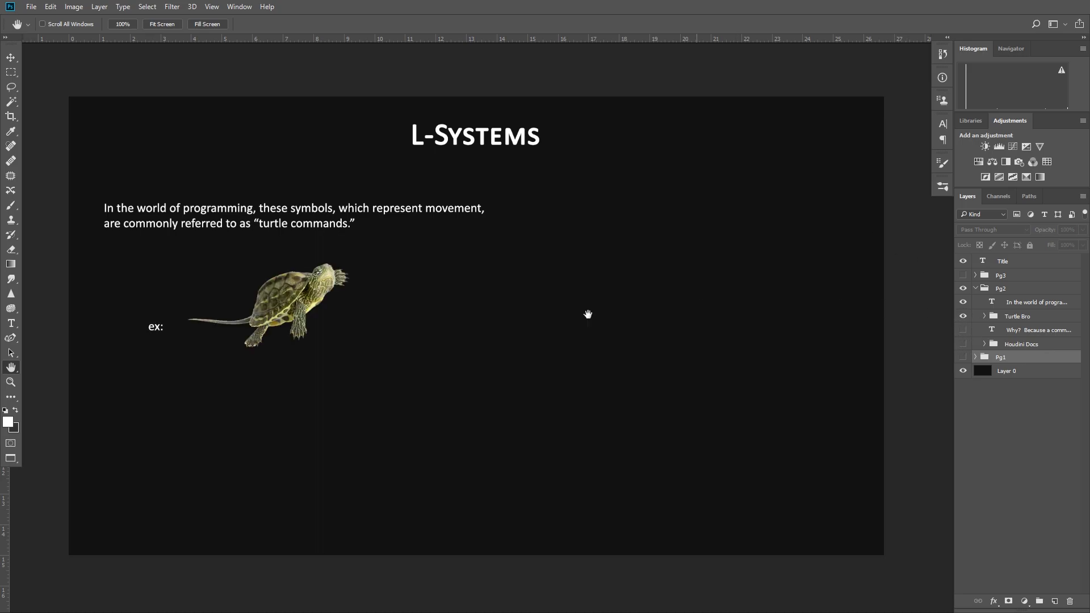
{"action": "left_click", "coordinate": [963, 329]}
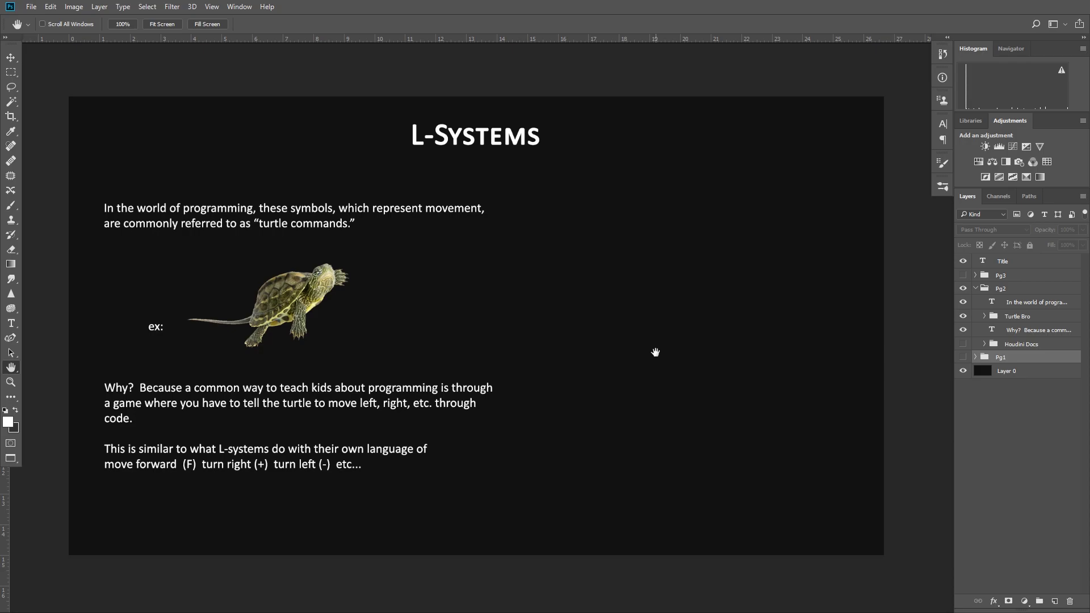
{"action": "left_click", "coordinate": [963, 344]}
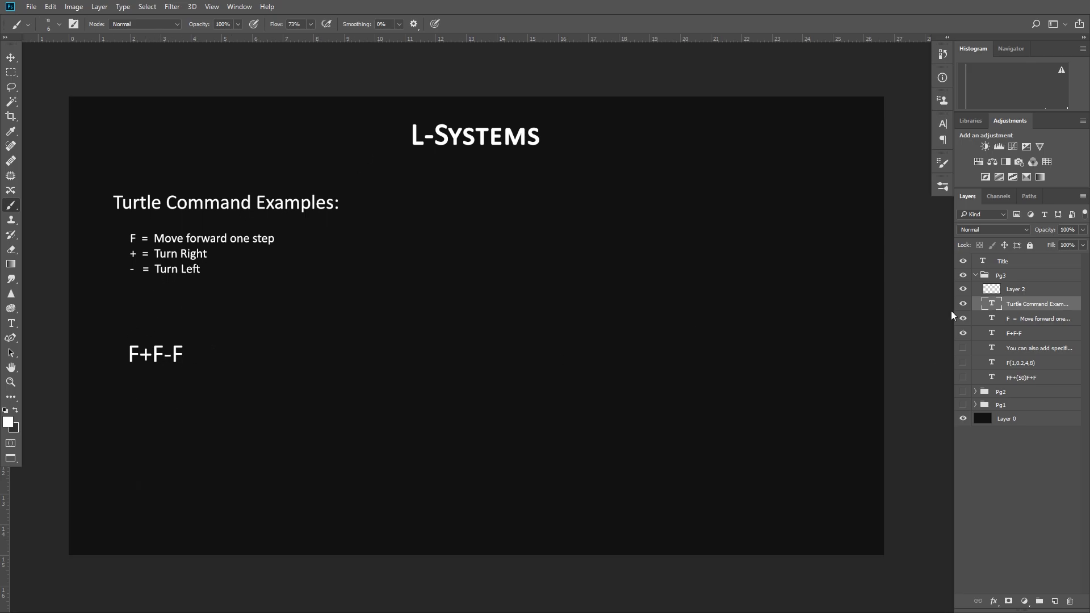
On Layer 2, brush the first upward step of the F+F-F path with a dot at its top.
{"action": "left_click", "coordinate": [976, 291]}
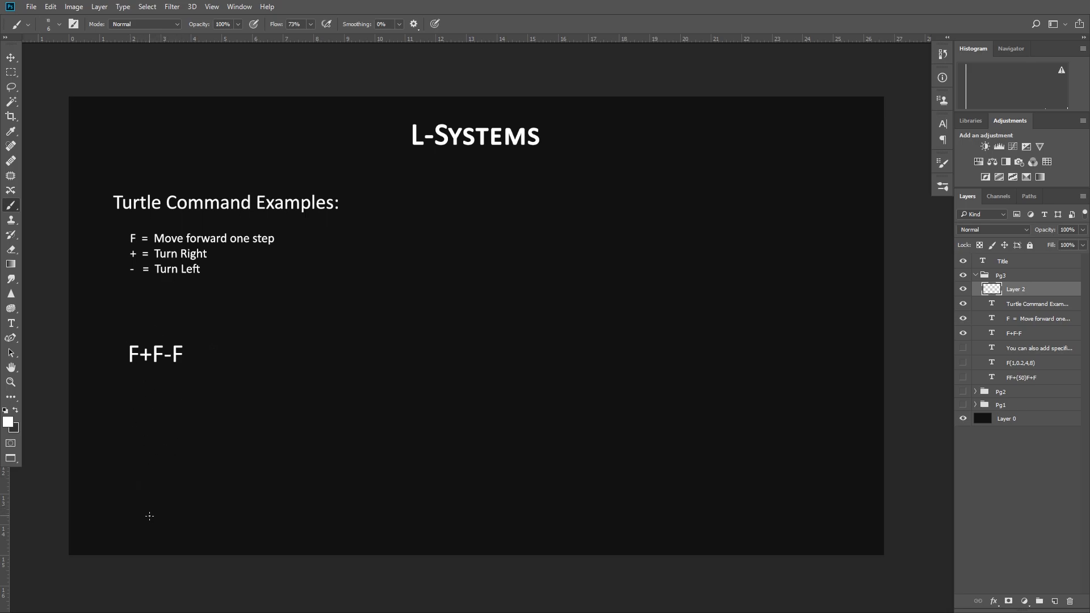
{"action": "left_click_drag", "start_coordinate": [149, 516], "coordinate": [149, 459]}
{"action": "left_click", "coordinate": [149, 458]}
{"action": "left_click", "coordinate": [148, 516], "text": "shift"}
Brush the diagonal right step and final upward step, then show the per-command instructions text.
{"action": "left_click_drag", "start_coordinate": [159, 460], "coordinate": [169, 459]}
{"action": "left_click", "coordinate": [186, 423], "text": "shift"}
{"action": "left_click", "coordinate": [188, 423]}
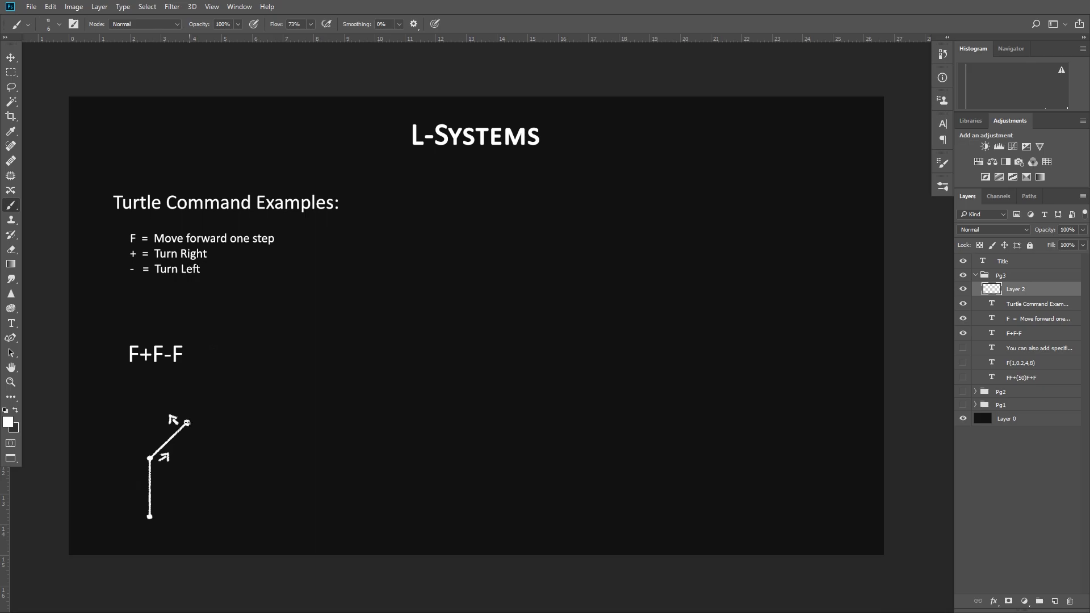
{"action": "left_click_drag", "start_coordinate": [188, 422], "coordinate": [188, 373]}
{"action": "left_click", "coordinate": [963, 348]}
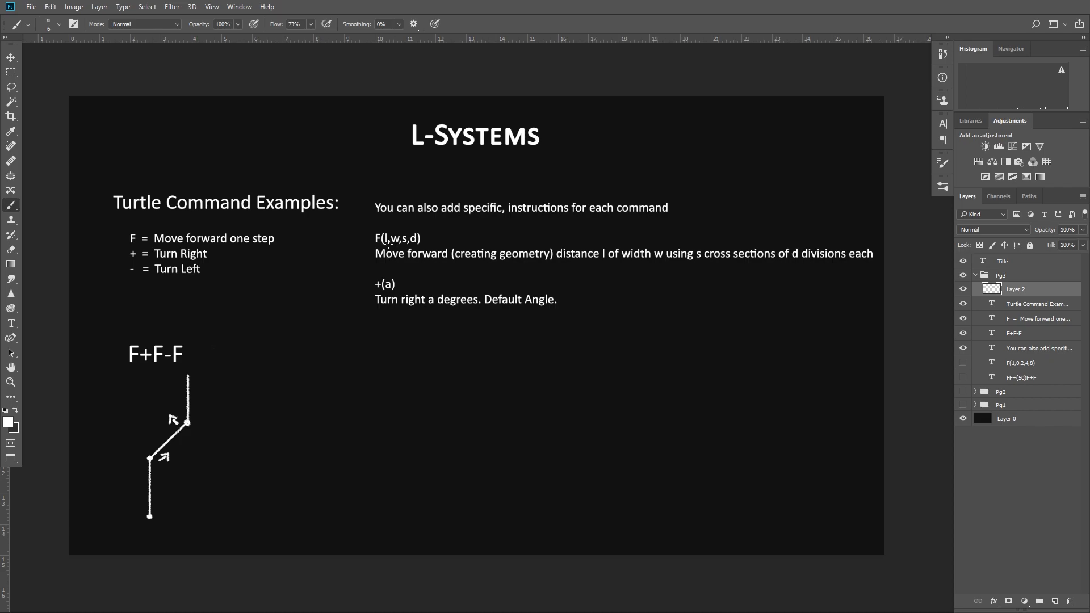
Show the F(1,0.2,4,8) example layer, discarding a trial underline under the arguments.
{"action": "left_click_drag", "start_coordinate": [386, 245], "coordinate": [419, 244]}
{"action": "key", "text": "ctrl+z"}
{"action": "left_click", "coordinate": [962, 362]}
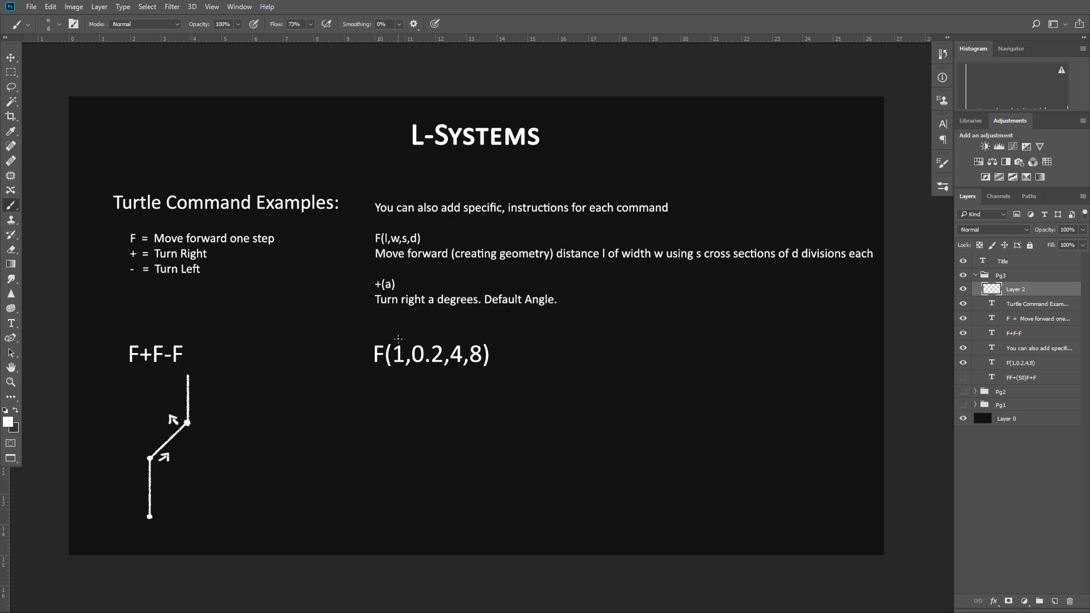
Brush links from values 1, 0.2, 4 and 8 to their l, w, s, d meanings and label them.
{"action": "mouse_move", "coordinate": [557, 258]}
{"action": "left_mouse_down"}
{"action": "mouse_move", "coordinate": [603, 261]}
{"action": "mouse_move", "coordinate": [391, 263]}
{"action": "mouse_move", "coordinate": [336, 287]}
{"action": "mouse_move", "coordinate": [357, 314]}
{"action": "mouse_move", "coordinate": [402, 331]}
{"action": "left_mouse_up"}
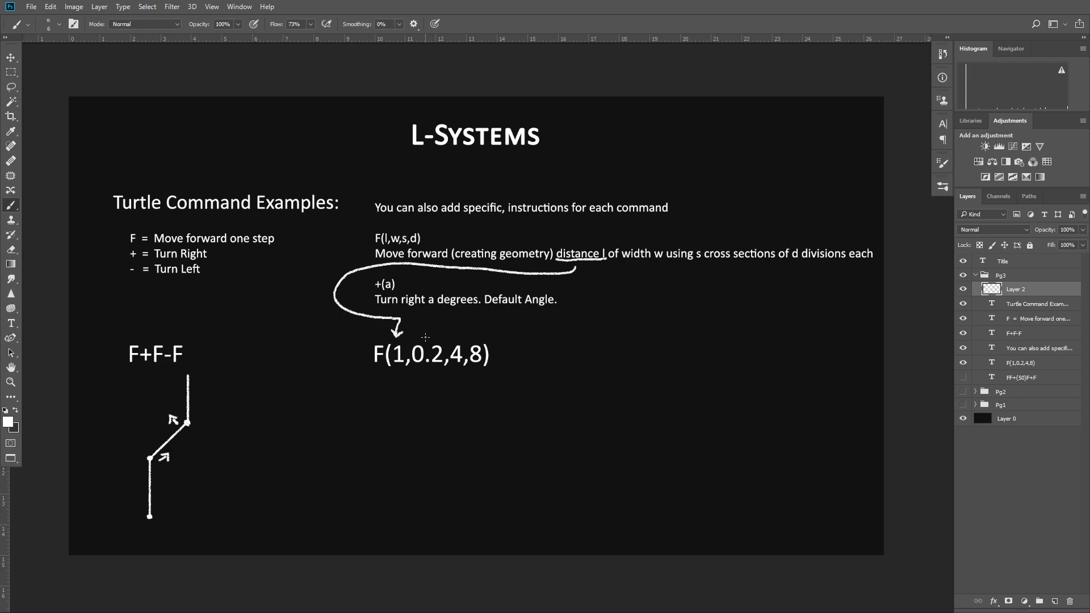
{"action": "mouse_move", "coordinate": [412, 343]}
{"action": "left_mouse_down"}
{"action": "mouse_move", "coordinate": [444, 344]}
{"action": "mouse_move", "coordinate": [454, 328]}
{"action": "mouse_move", "coordinate": [562, 335]}
{"action": "mouse_move", "coordinate": [654, 312]}
{"action": "mouse_move", "coordinate": [649, 272]}
{"action": "left_mouse_up"}
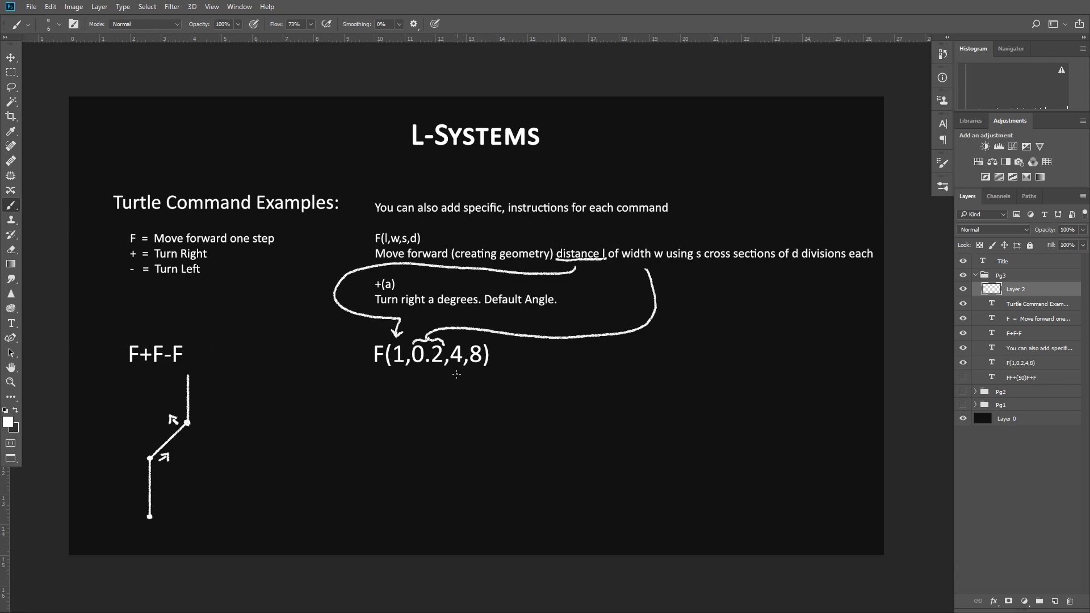
{"action": "mouse_move", "coordinate": [452, 375]}
{"action": "left_mouse_down"}
{"action": "mouse_move", "coordinate": [494, 398]}
{"action": "mouse_move", "coordinate": [606, 391]}
{"action": "mouse_move", "coordinate": [694, 347]}
{"action": "mouse_move", "coordinate": [739, 265]}
{"action": "left_mouse_up"}
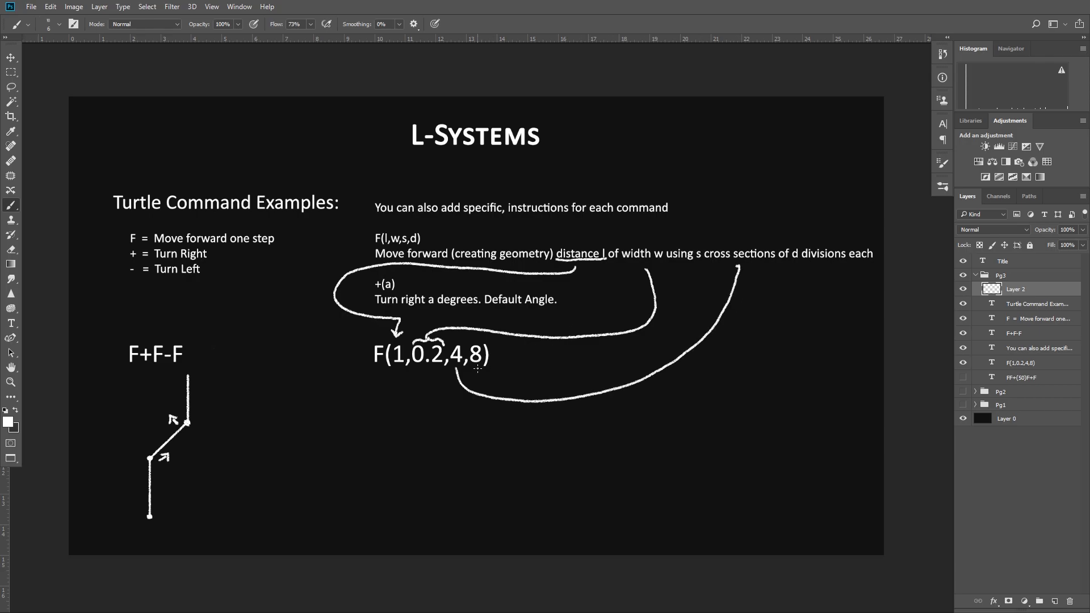
{"action": "mouse_move", "coordinate": [478, 369]}
{"action": "left_mouse_down"}
{"action": "mouse_move", "coordinate": [557, 394]}
{"action": "mouse_move", "coordinate": [669, 399]}
{"action": "mouse_move", "coordinate": [763, 362]}
{"action": "mouse_move", "coordinate": [811, 318]}
{"action": "mouse_move", "coordinate": [832, 265]}
{"action": "left_mouse_up"}
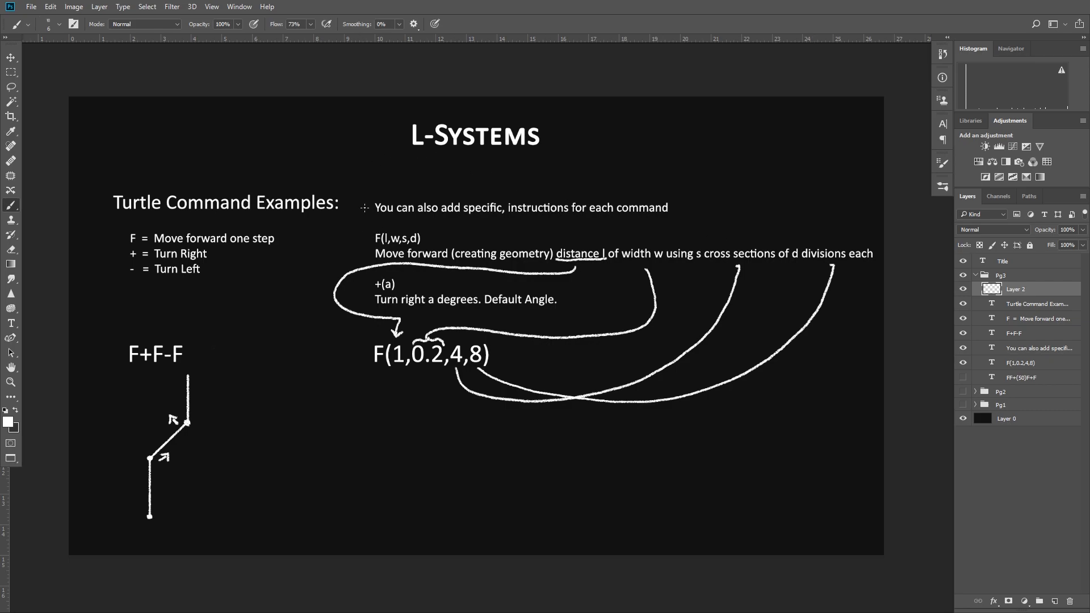
{"action": "mouse_move", "coordinate": [398, 379]}
{"action": "left_mouse_down"}
{"action": "mouse_move", "coordinate": [399, 392]}
{"action": "mouse_move", "coordinate": [436, 379]}
{"action": "mouse_move", "coordinate": [455, 391]}
{"action": "mouse_move", "coordinate": [481, 388]}
{"action": "left_mouse_up"}
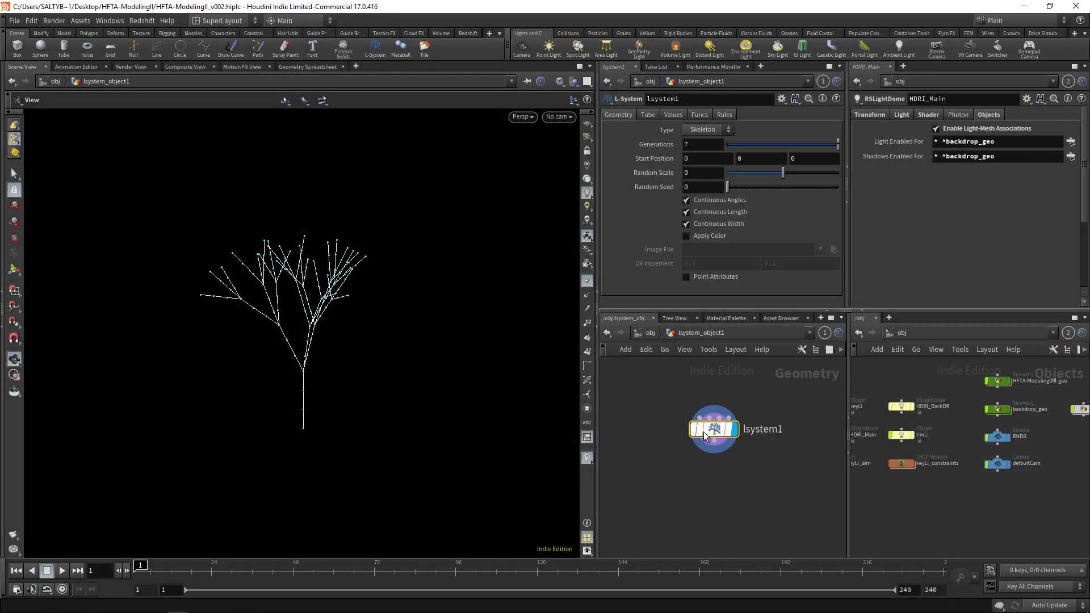
Set the L-system Generations to 1 and clear Rule 1 and Rule 2.
{"action": "left_click", "coordinate": [704, 144]}
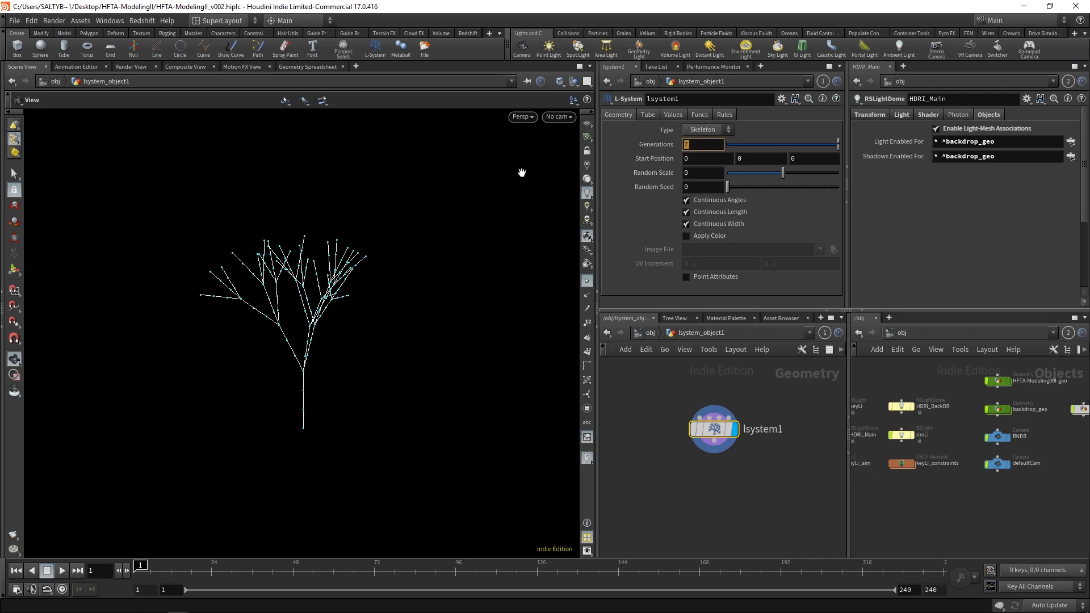
{"action": "type", "text": "1"}
{"action": "key", "text": "Return"}
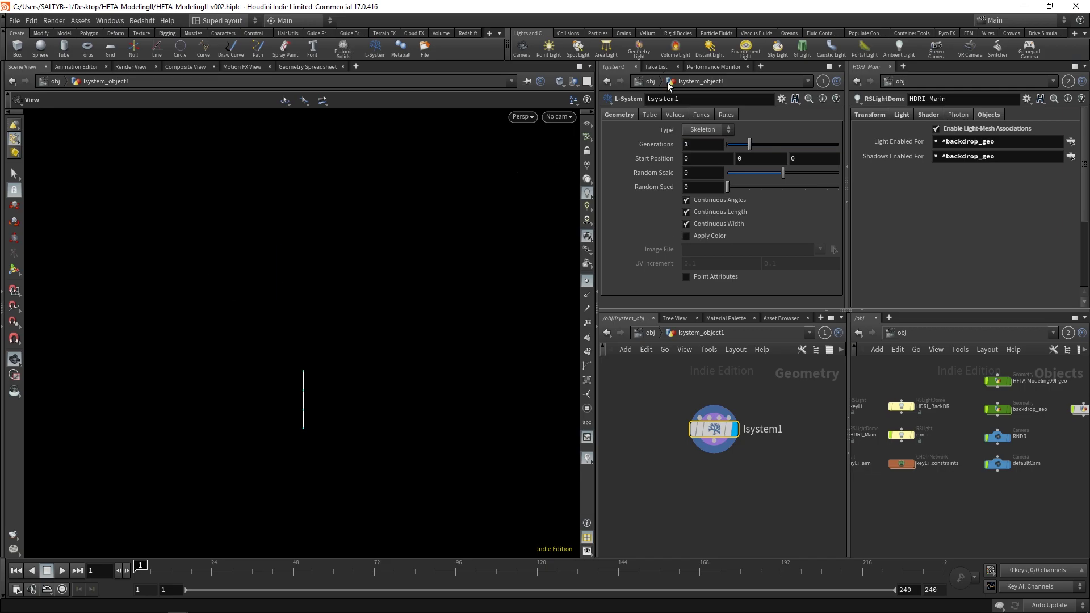
{"action": "left_click", "coordinate": [726, 115]}
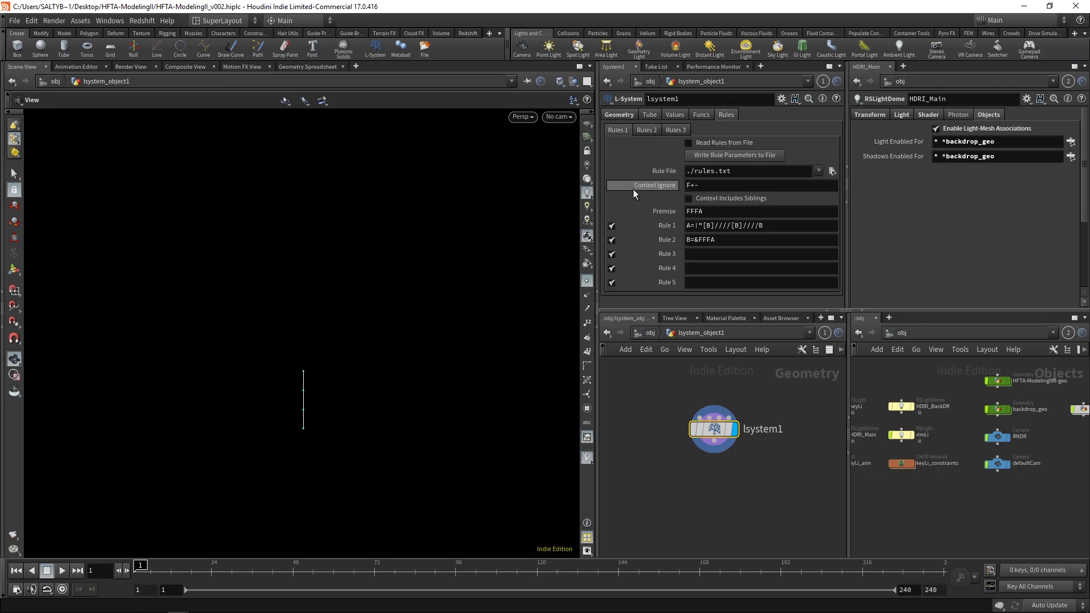
{"action": "double_click", "coordinate": [728, 243]}
{"action": "key", "text": "BackSpace"}
{"action": "double_click", "coordinate": [763, 225]}
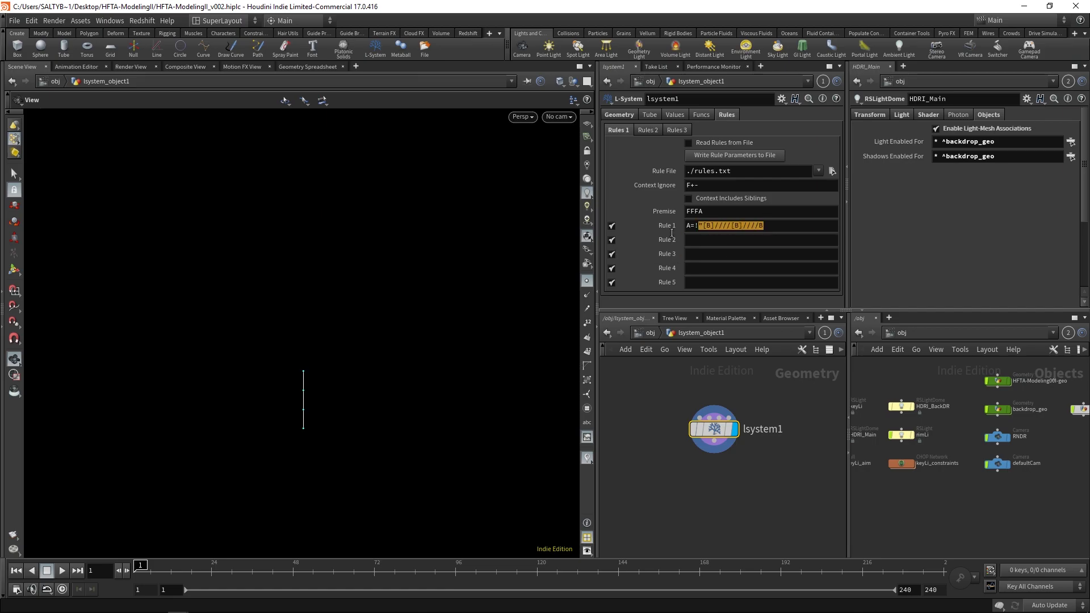
{"action": "key", "text": "BackSpace"}
Replace the premise FFFA with F(1,.25,4,8).
{"action": "left_click", "coordinate": [739, 212]}
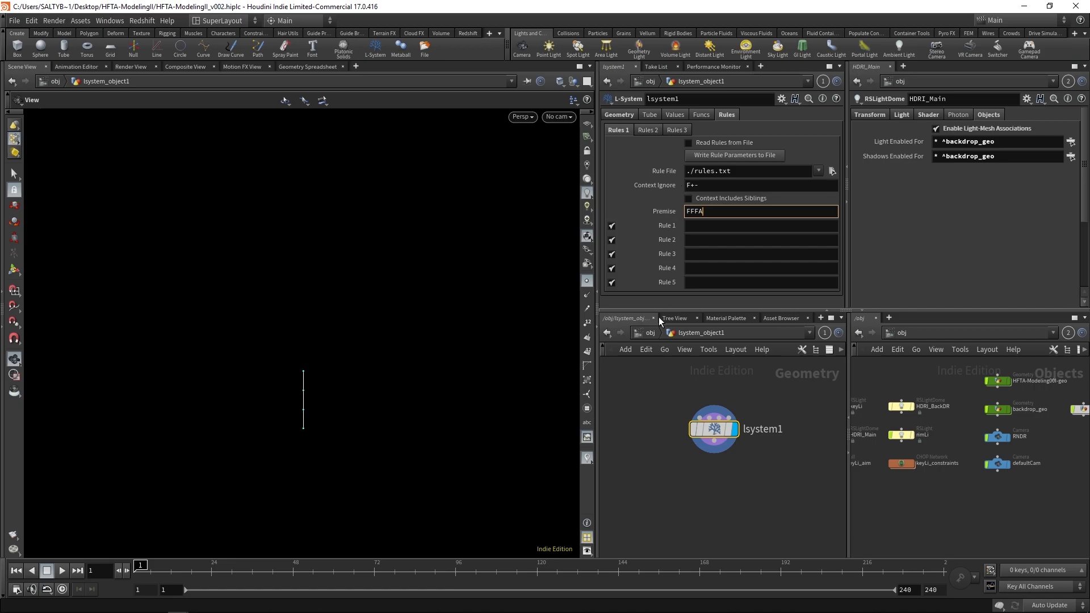
{"action": "key", "text": "shift+Left"}
{"action": "key", "text": "shift+Left"}
{"action": "key", "text": "shift+Left"}
{"action": "key", "text": "shift+Left"}
{"action": "type", "text": "F(1,.25,4,8)"}
{"action": "key", "text": "Return"}
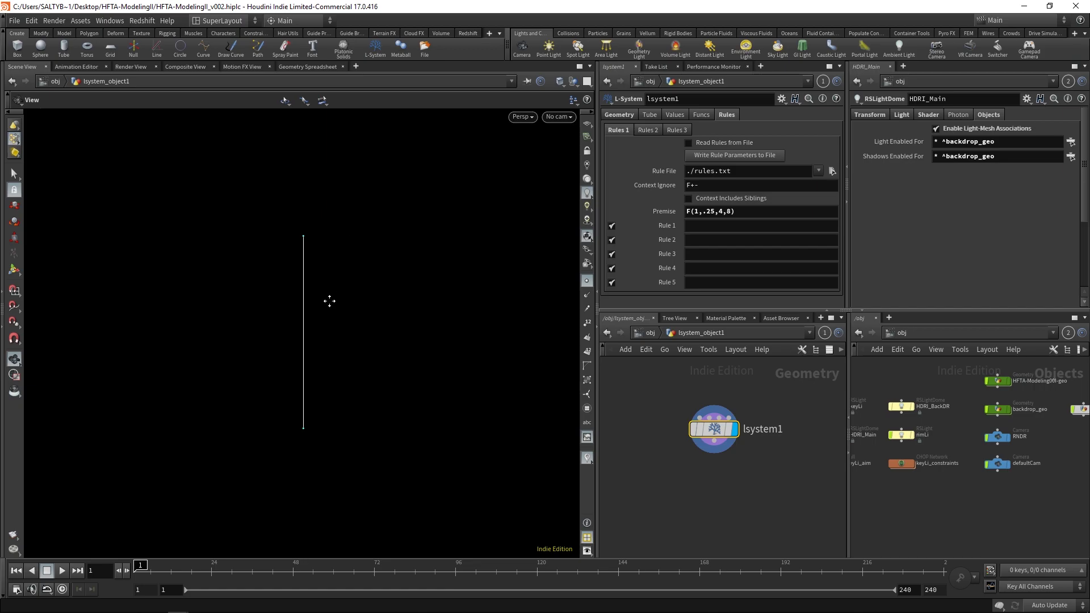
{"action": "left_click_drag", "start_coordinate": [329, 299], "coordinate": [342, 275]}
{"action": "left_click_drag", "start_coordinate": [334, 319], "coordinate": [340, 292]}
Set the L-system geometry Type to Tube instead of Skeleton.
{"action": "left_click", "coordinate": [633, 116]}
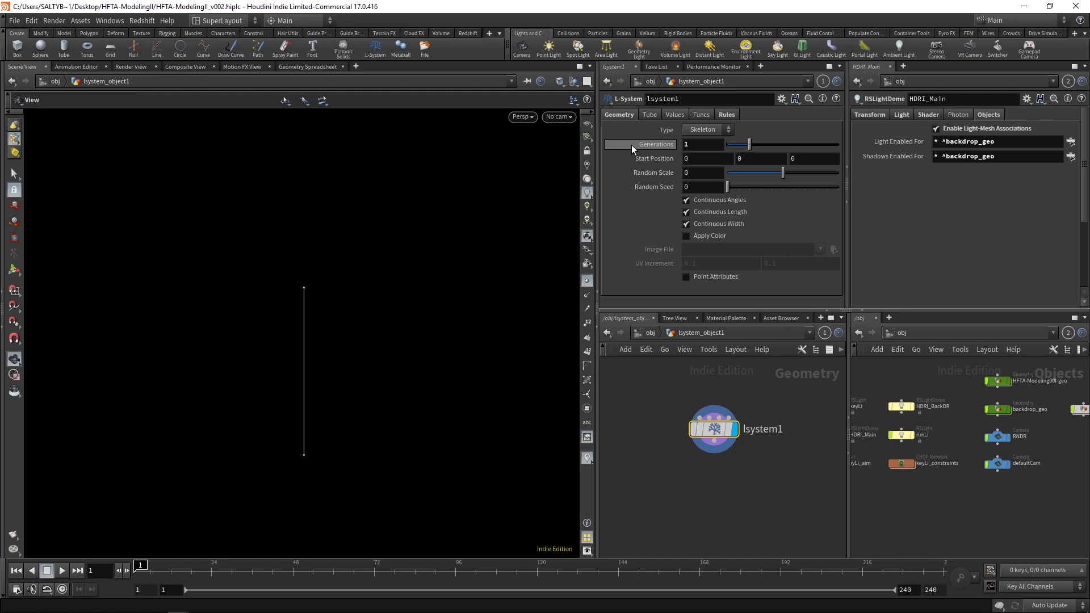
{"action": "mouse_move", "coordinate": [632, 147]}
{"action": "left_click", "coordinate": [718, 132]}
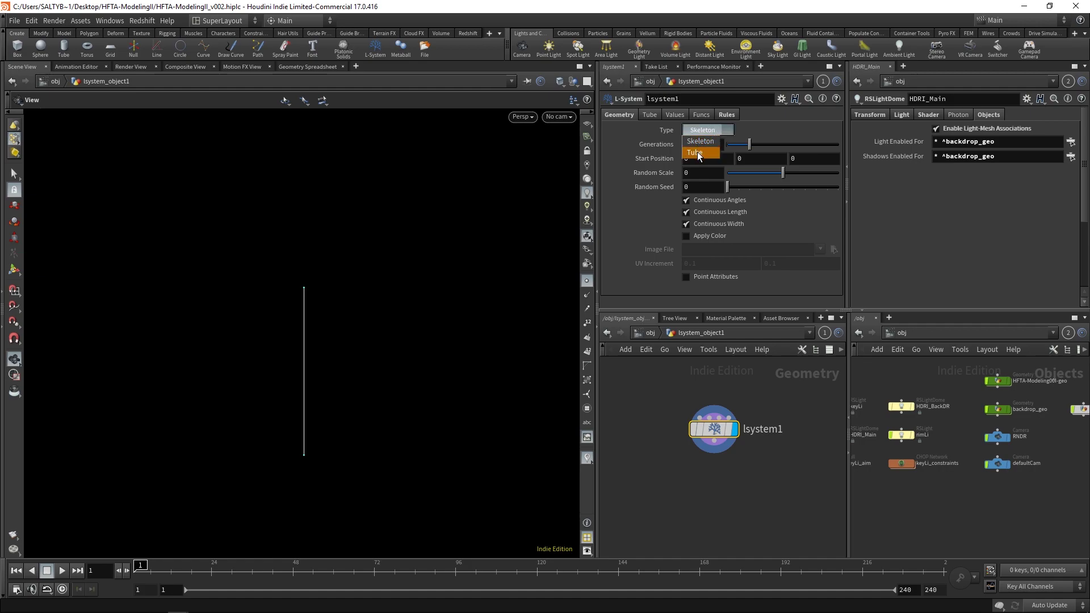
Render the L-system as a tube and change the premise length to 2.
{"action": "left_click", "coordinate": [701, 153]}
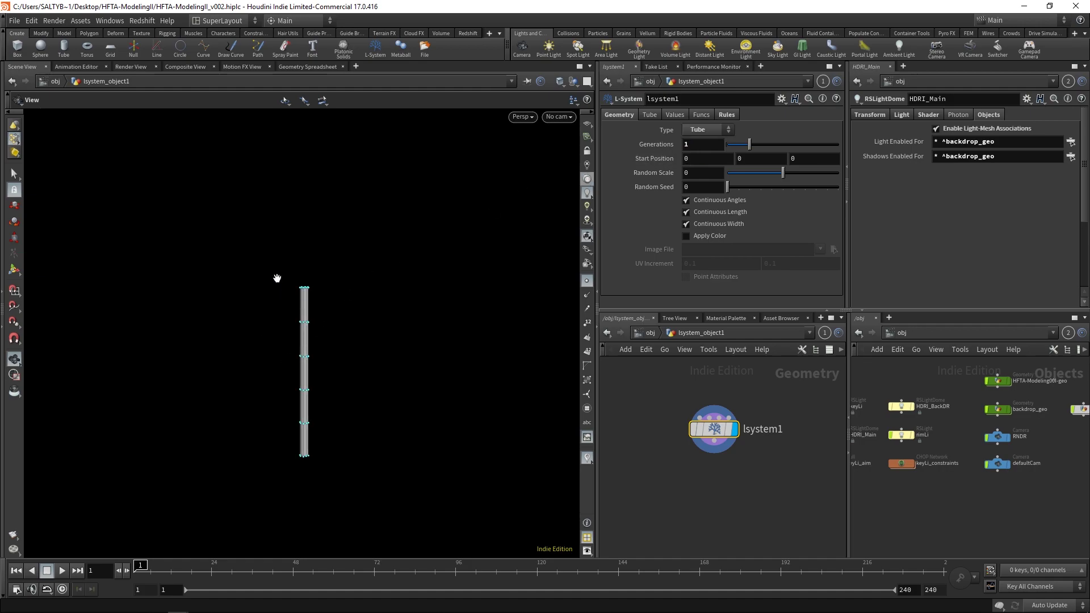
{"action": "scroll", "coordinate": [272, 382], "scroll_direction": "up", "scroll_amount": 3}
{"action": "mouse_move", "coordinate": [374, 297]}
{"action": "left_mouse_down"}
{"action": "mouse_move", "coordinate": [392, 402]}
{"action": "mouse_move", "coordinate": [326, 288]}
{"action": "mouse_move", "coordinate": [360, 282]}
{"action": "left_mouse_up"}
{"action": "left_click", "coordinate": [726, 114]}
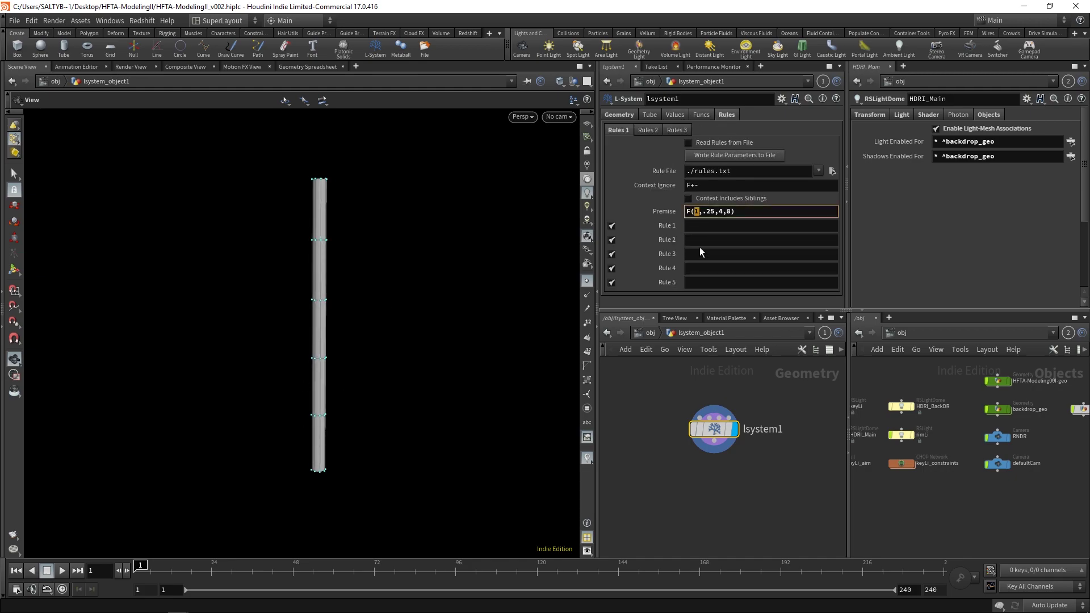
{"action": "type", "text": "2"}
{"action": "key", "text": "Return"}
{"action": "left_click_drag", "start_coordinate": [396, 271], "coordinate": [302, 397]}
{"action": "right_click_drag", "start_coordinate": [302, 398], "coordinate": [355, 214]}
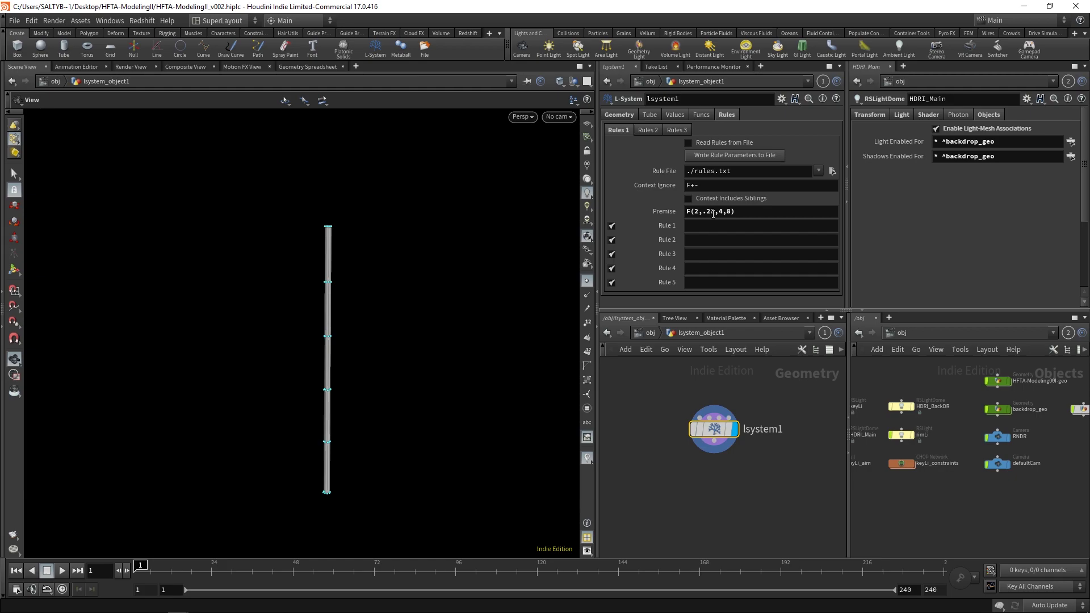
Change the premise width to .5, fixing a doubled dot, so it reads F(2,.5,4,8).
{"action": "double_click", "coordinate": [710, 211]}
{"action": "type", "text": ".5"}
{"action": "key", "text": "Return"}
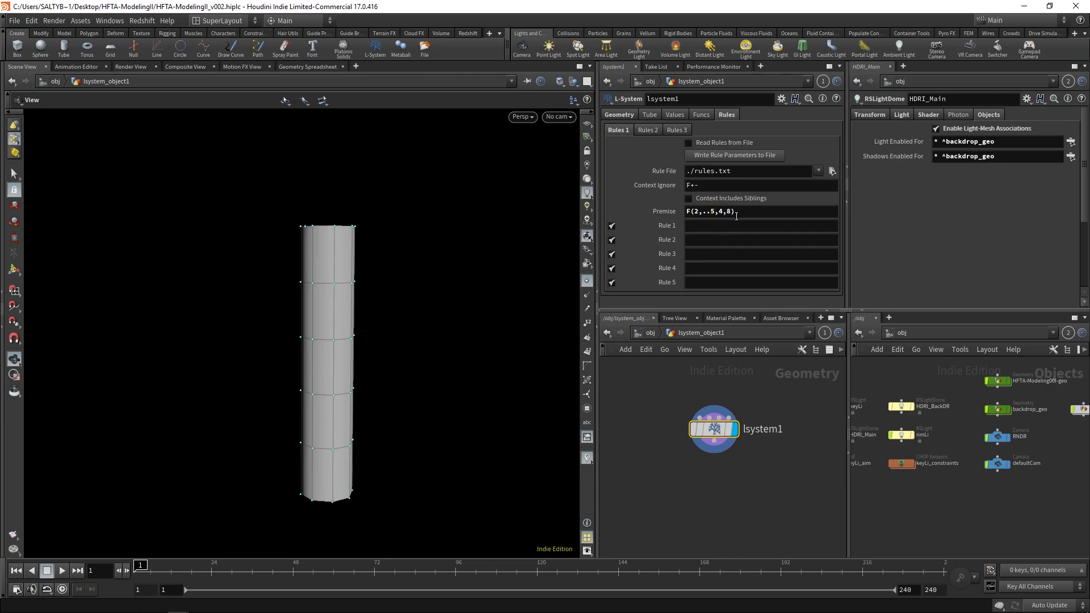
{"action": "left_click", "coordinate": [704, 212]}
{"action": "key", "text": "BackSpace"}
{"action": "key", "text": "Return"}
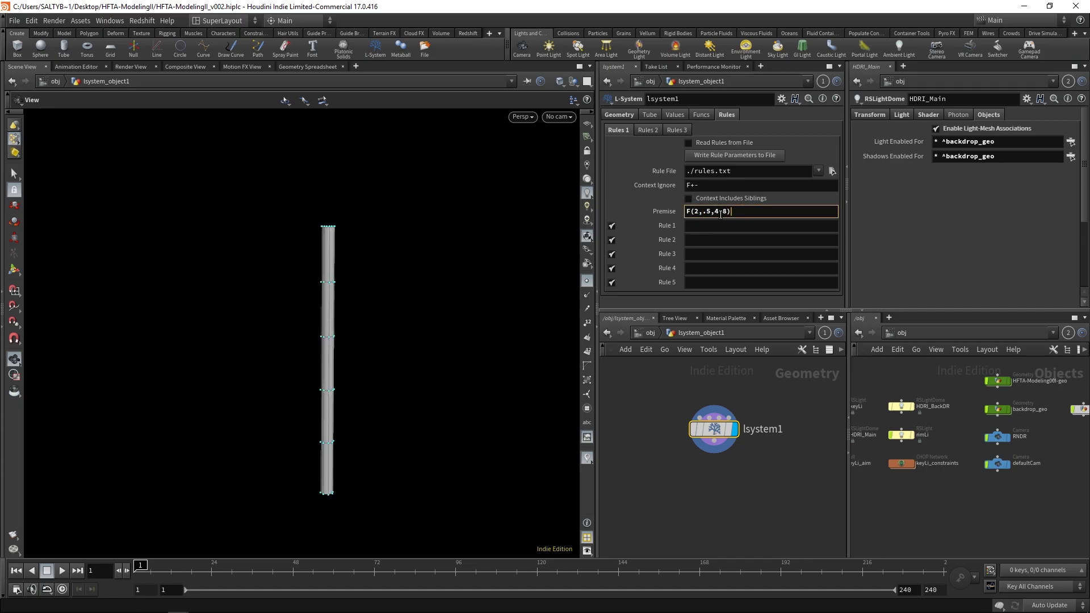
{"action": "double_click", "coordinate": [720, 213]}
{"action": "key", "text": "ctrl+c"}
Append a copy of the F command and edit it to F(1,.25,4,8), giving a two-part premise.
{"action": "left_click", "coordinate": [745, 211]}
{"action": "key", "text": "ctrl+v"}
{"action": "left_click", "coordinate": [735, 215]}
{"action": "key", "text": "BackSpace"}
{"action": "type", "text": "1"}
{"action": "key", "text": "BackSpace"}
{"action": "key", "text": "BackSpace"}
{"action": "type", "text": ".25"}
{"action": "key", "text": "Return"}
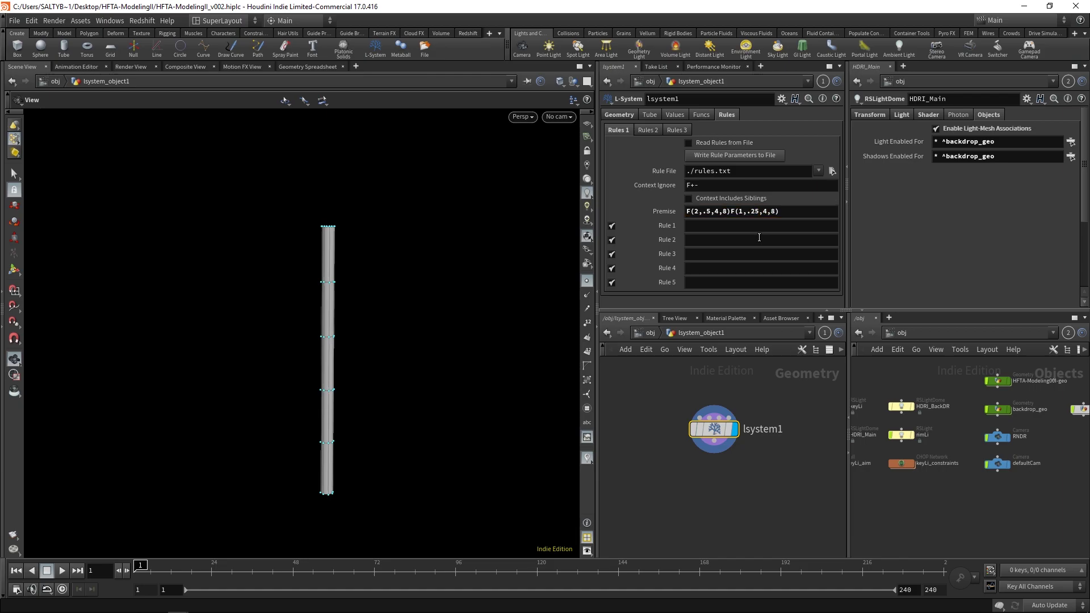
Orbit the view to inspect the two-section tube stem, leaving the premise unchanged.
{"action": "scroll", "coordinate": [338, 309], "scroll_direction": "down", "scroll_amount": 2}
{"action": "left_click_drag", "start_coordinate": [316, 335], "coordinate": [318, 148]}
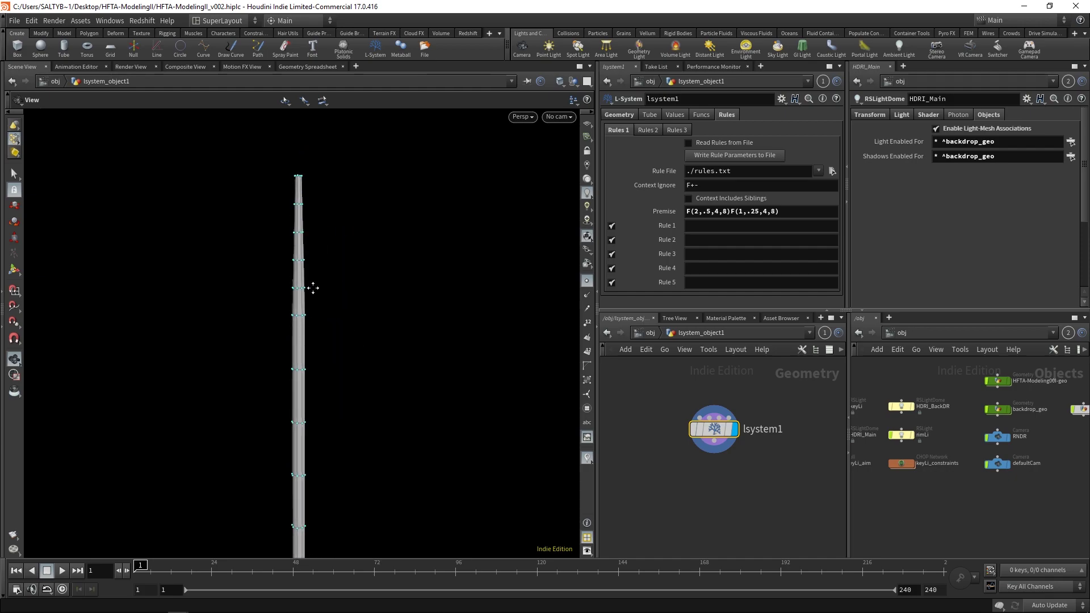
{"action": "mouse_move", "coordinate": [312, 287]}
{"action": "left_mouse_down"}
{"action": "mouse_move", "coordinate": [355, 305]}
{"action": "mouse_move", "coordinate": [360, 328]}
{"action": "mouse_move", "coordinate": [300, 269]}
{"action": "left_mouse_up"}
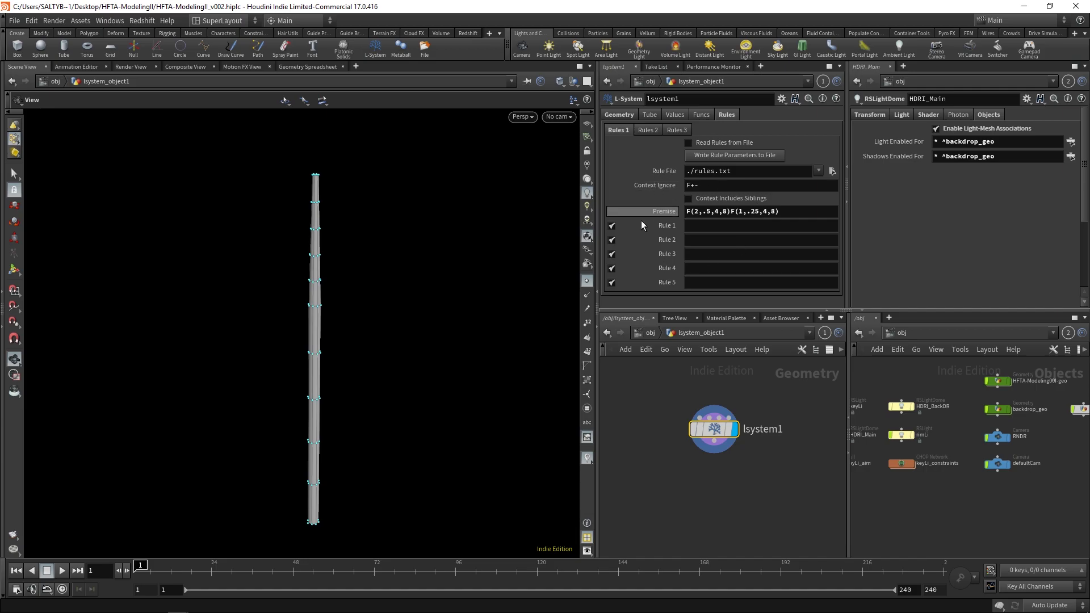
{"action": "double_click", "coordinate": [733, 212]}
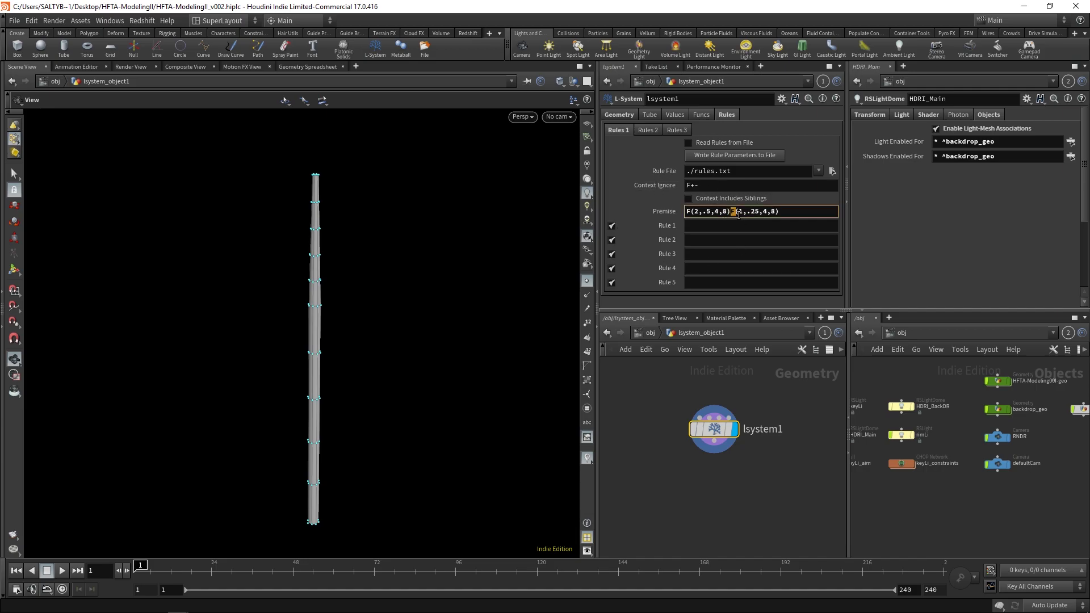
{"action": "key", "text": "Return"}
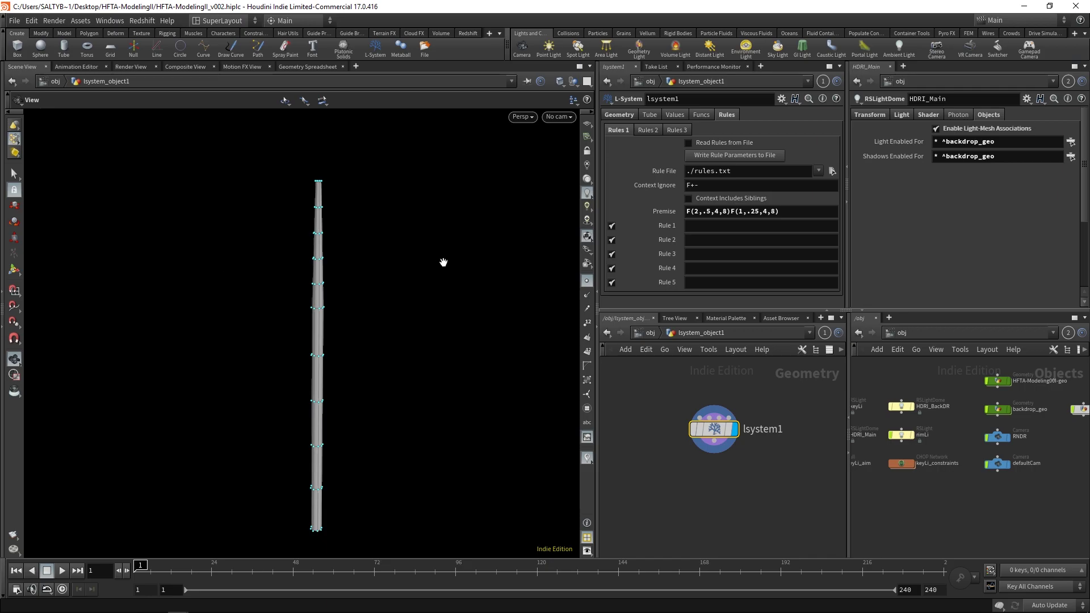
Bring the L-System help page forward and scroll toward the turtle command reference.
{"action": "mouse_move", "coordinate": [113, 610]}
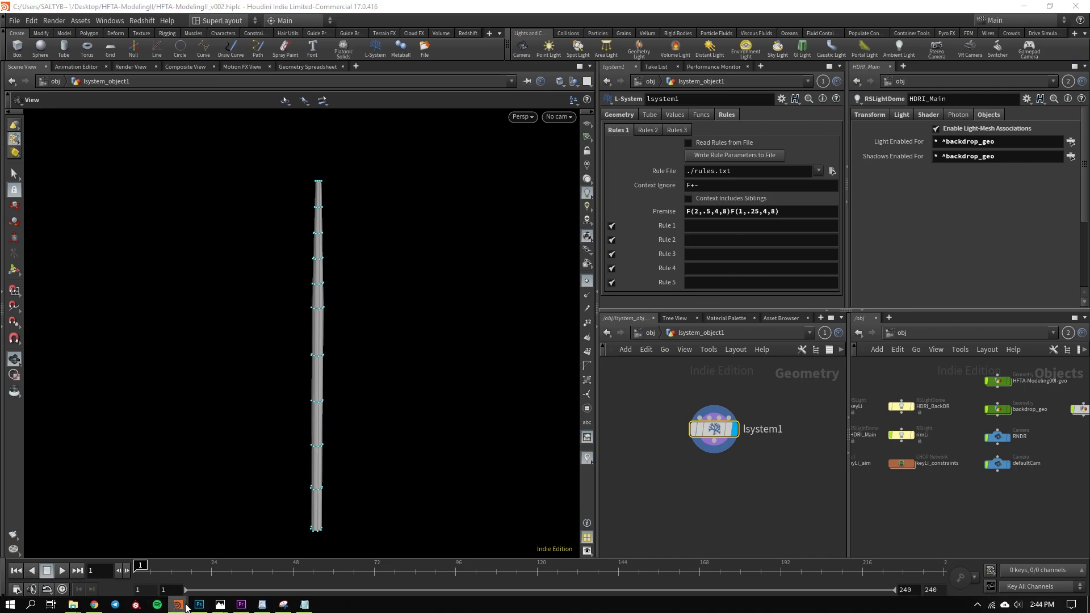
{"action": "mouse_move", "coordinate": [177, 605]}
{"action": "left_click", "coordinate": [267, 545]}
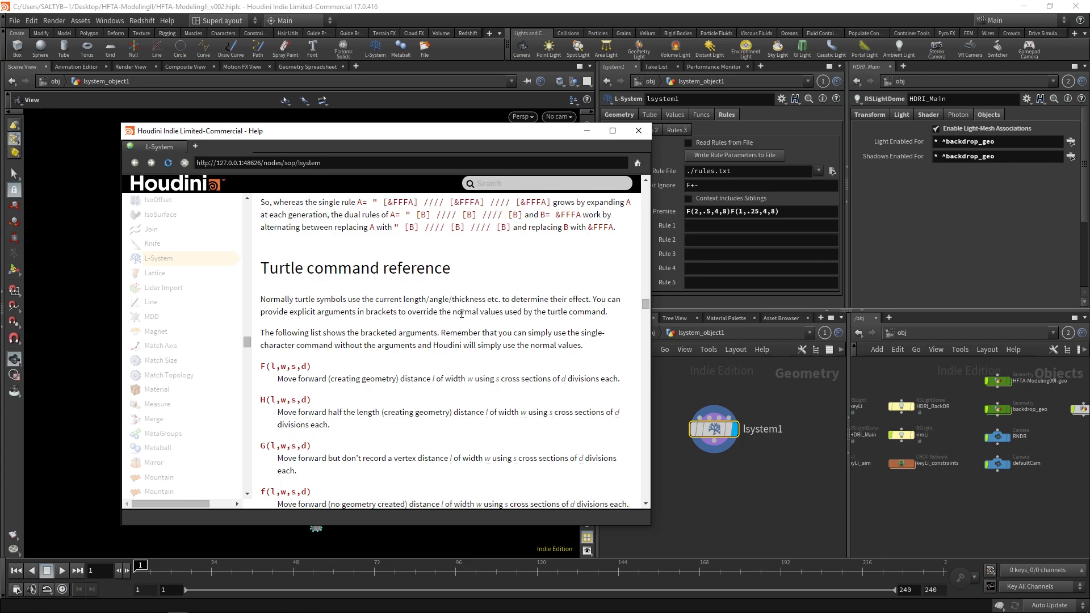
{"action": "scroll", "coordinate": [646, 306], "scroll_direction": "down", "scroll_amount": 2}
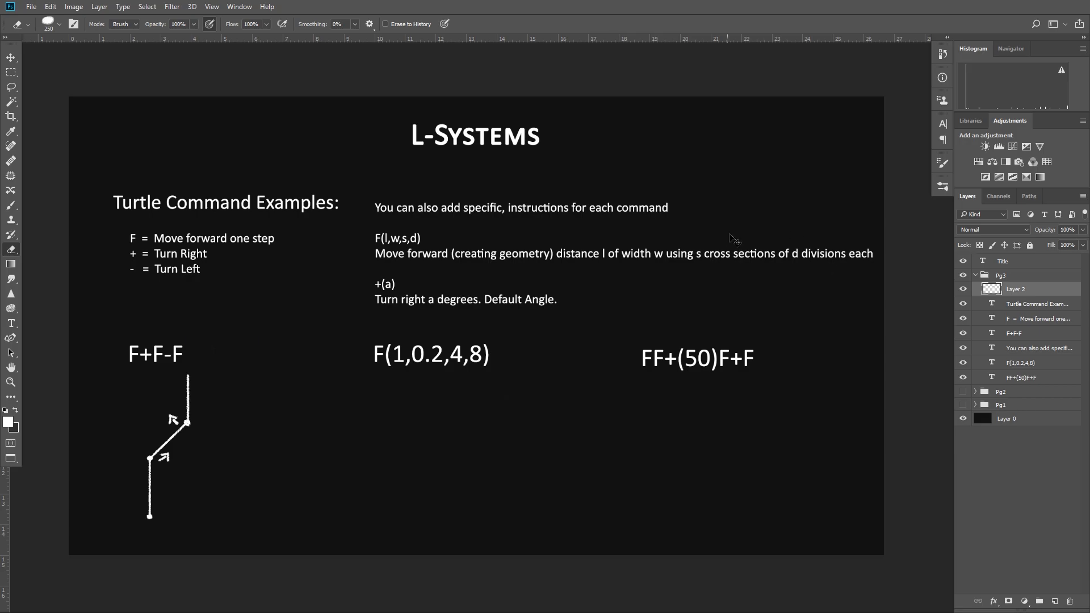
Switch from the Eraser to the Brush tool on the L-Systems slide, then leave Photoshop.
{"action": "key", "text": "b"}
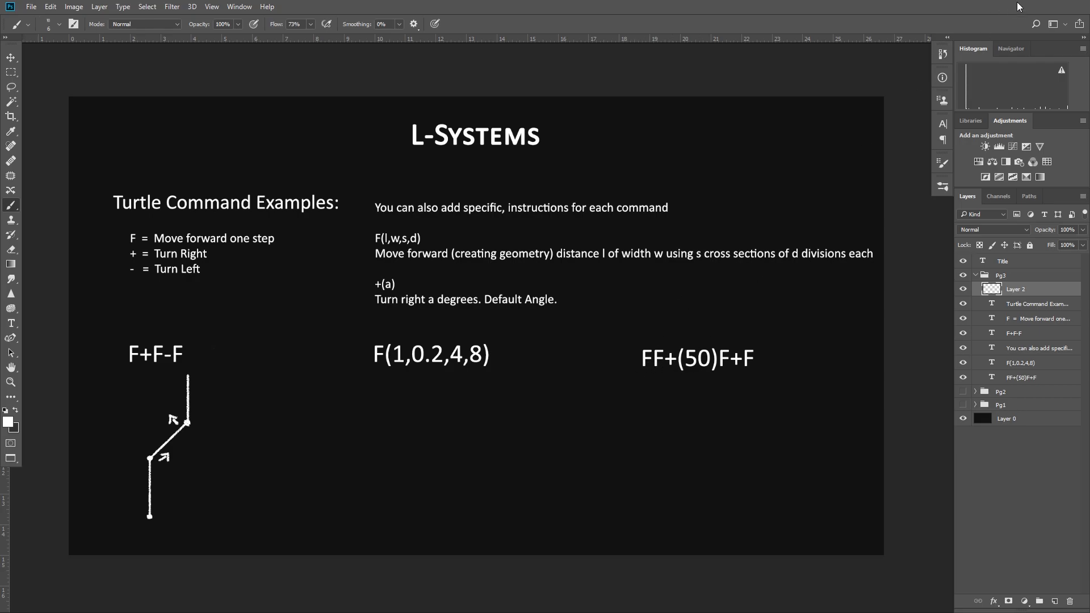
{"action": "key", "text": "super"}
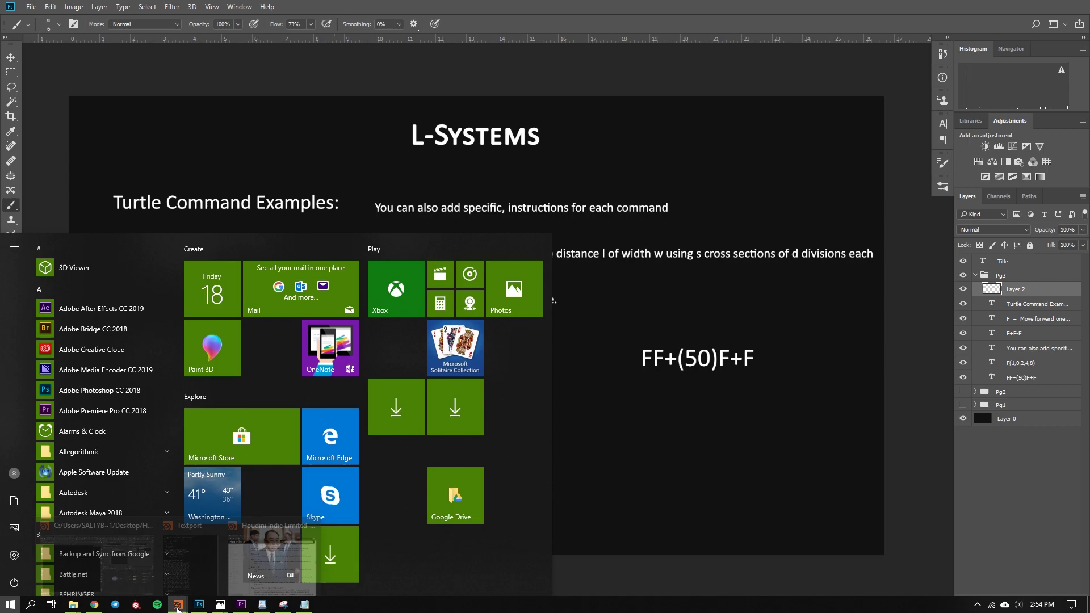
Enter the premise F+(50)FFF on lsystem1 to bend the tube 50 degrees.
{"action": "left_click", "coordinate": [292, 559]}
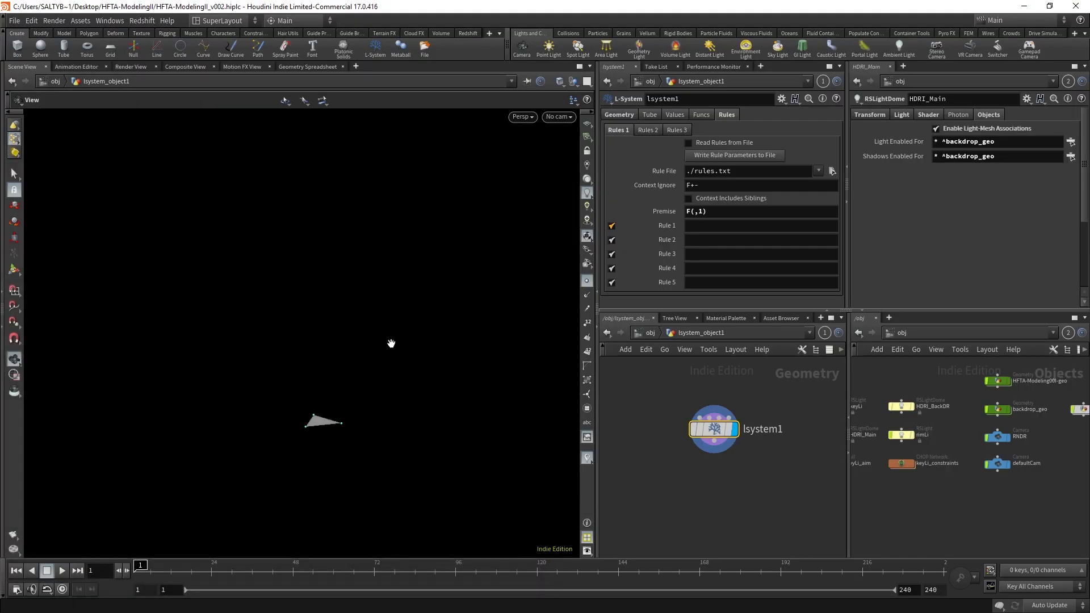
{"action": "left_click", "coordinate": [723, 209]}
{"action": "type", "text": "F"}
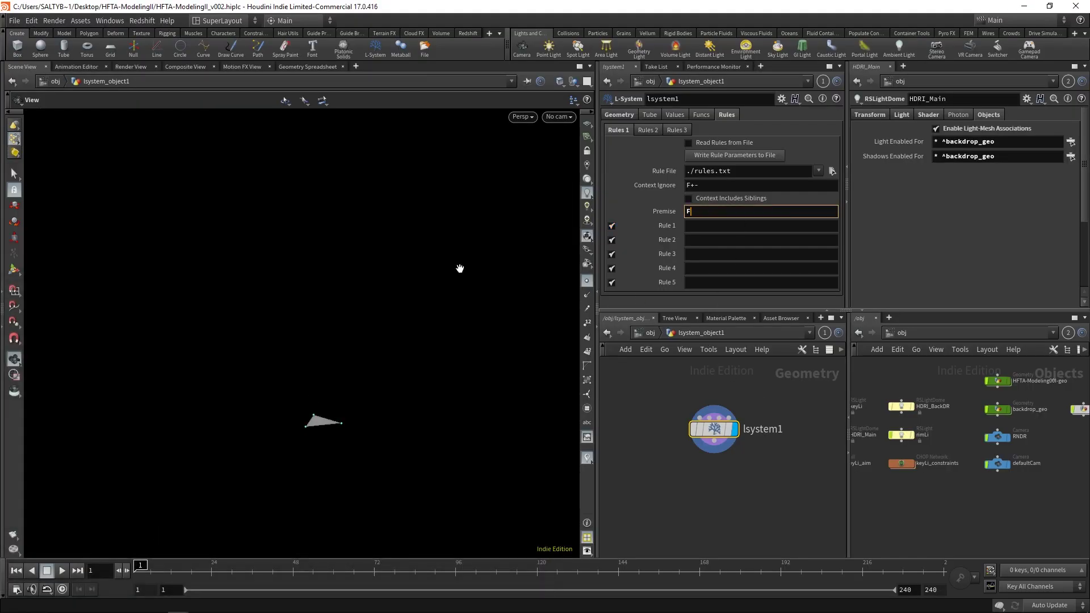
{"action": "type", "text": "+"}
{"action": "type", "text": "()"}
{"action": "type", "text": "50)"}
{"action": "key", "text": "Left"}
{"action": "key", "text": "Left"}
{"action": "key", "text": "Left"}
{"action": "key", "text": "BackSpace"}
{"action": "type", "text": "FF"}
{"action": "key", "text": "Return"}
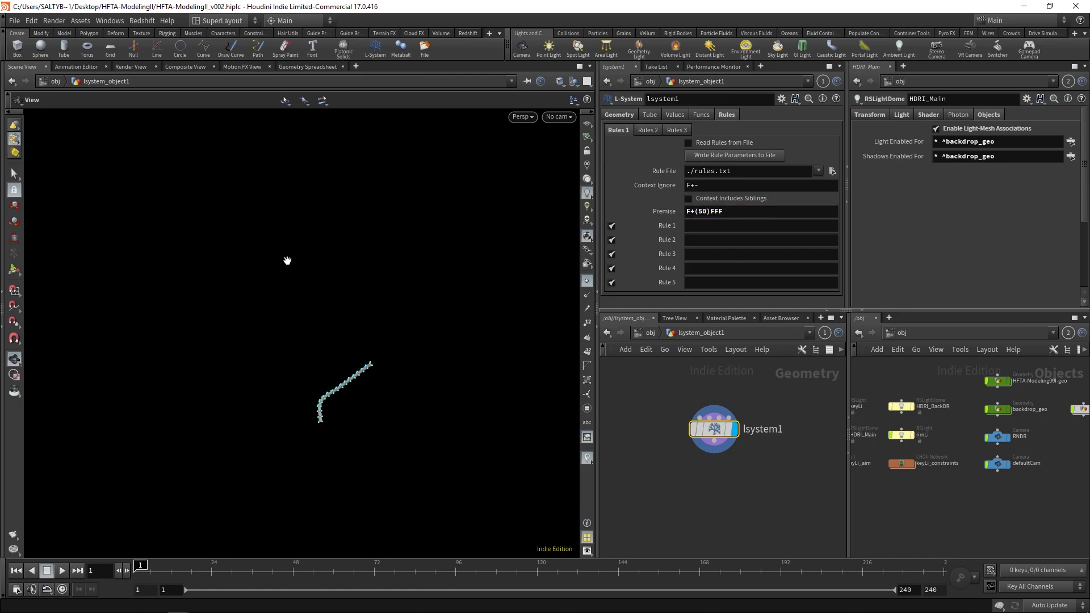
Inspect the bent tube from several angles, then remove (50) so the premise reads F+FFF.
{"action": "left_click_drag", "start_coordinate": [287, 260], "coordinate": [295, 318]}
{"action": "right_click_drag", "start_coordinate": [295, 318], "coordinate": [353, 370]}
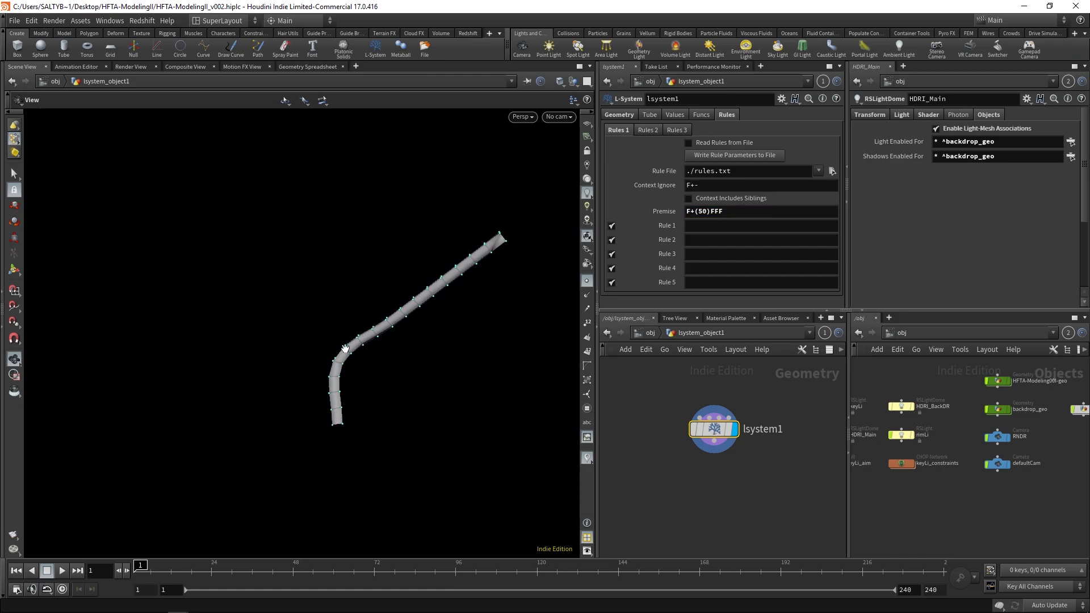
{"action": "right_click_drag", "start_coordinate": [331, 360], "coordinate": [323, 437]}
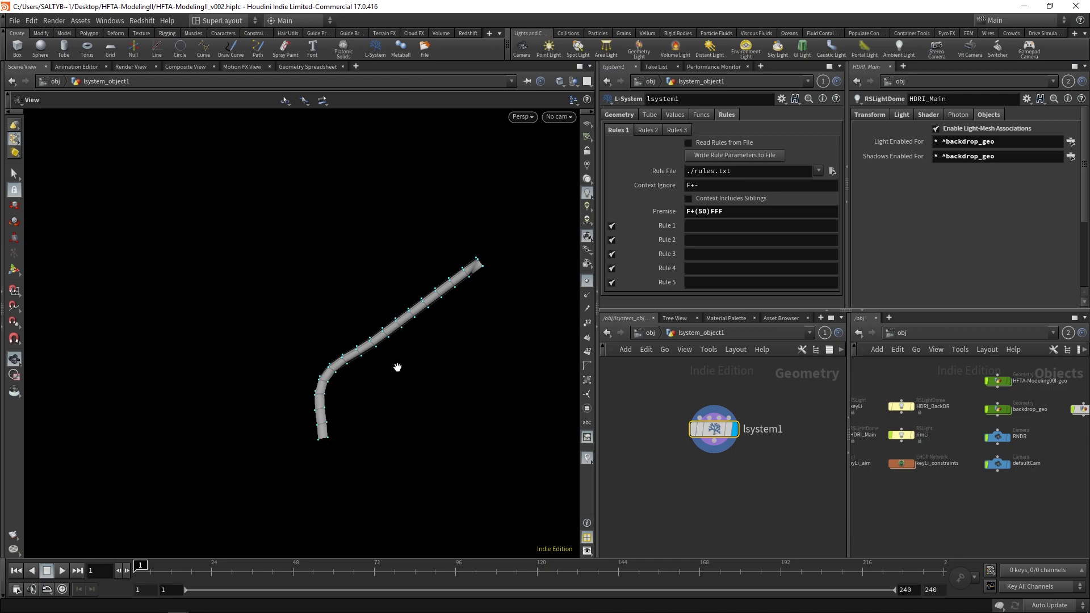
{"action": "left_click_drag", "start_coordinate": [397, 369], "coordinate": [319, 433]}
{"action": "left_click_drag", "start_coordinate": [343, 353], "coordinate": [358, 367]}
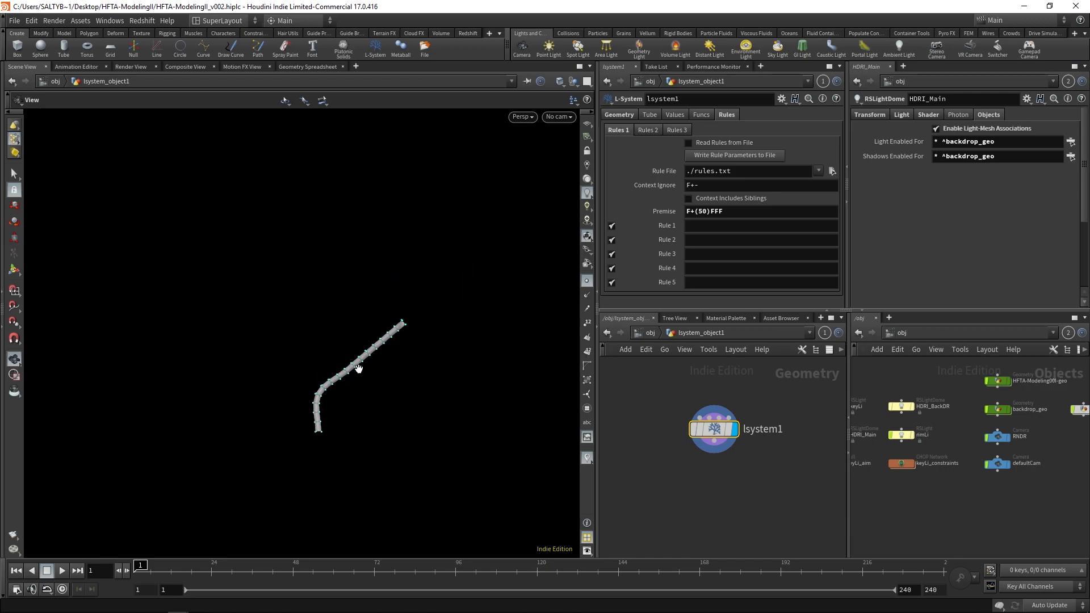
{"action": "left_click", "coordinate": [705, 211]}
{"action": "key", "text": "Return"}
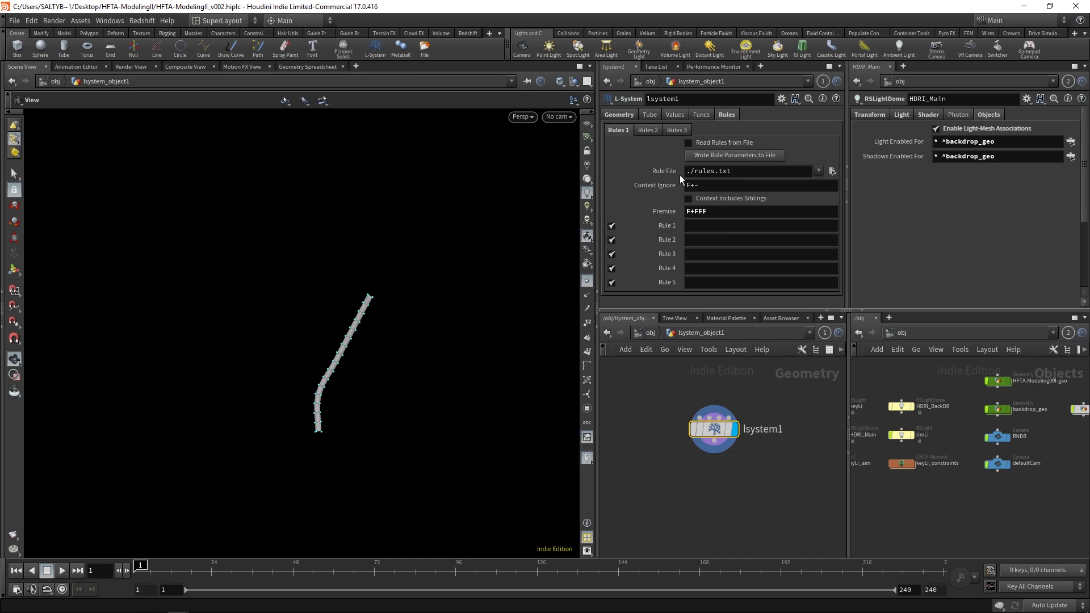
Increase the turn angle in the Values tab to bend the stem more.
{"action": "left_click", "coordinate": [659, 116]}
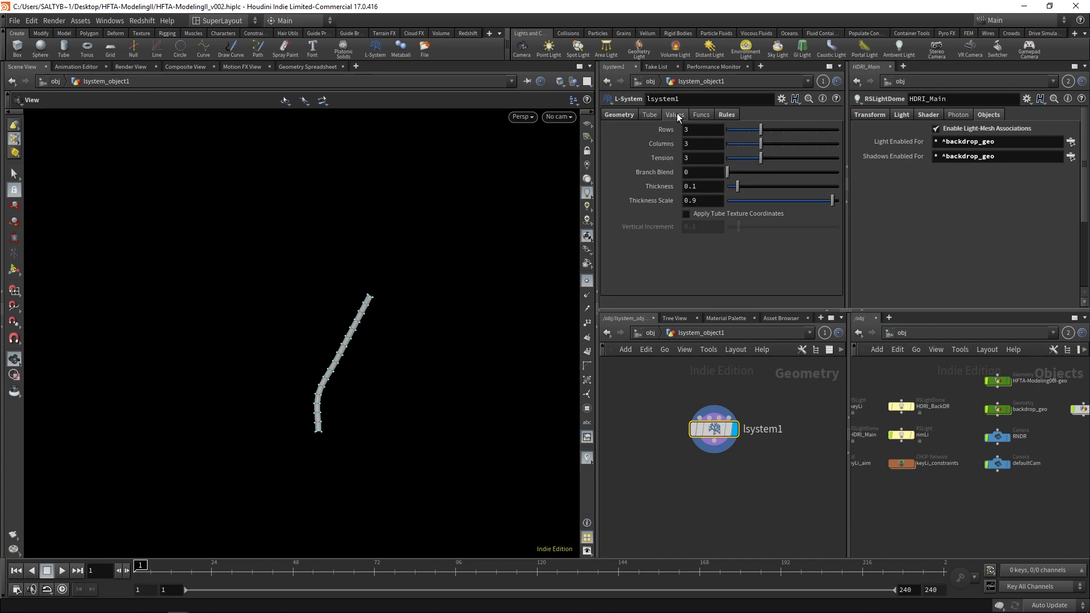
{"action": "left_click", "coordinate": [677, 114]}
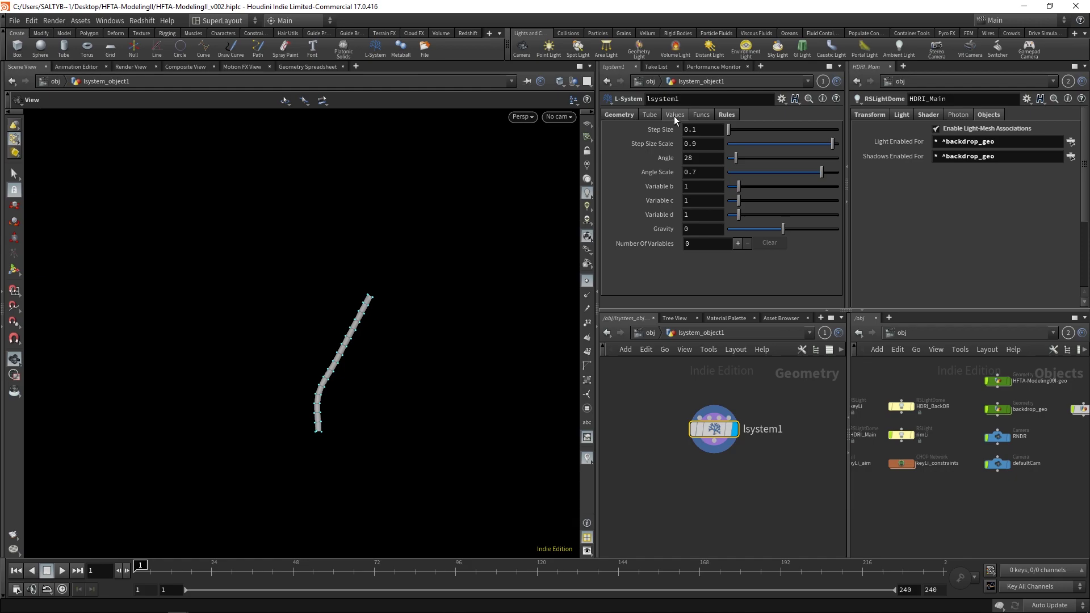
{"action": "mouse_move", "coordinate": [736, 158]}
{"action": "left_mouse_down"}
{"action": "mouse_move", "coordinate": [759, 157]}
{"action": "mouse_move", "coordinate": [736, 158]}
{"action": "left_mouse_up"}
Append --F to the premise so it reads F+FFF--F.
{"action": "left_click", "coordinate": [728, 114]}
{"action": "left_click", "coordinate": [726, 218]}
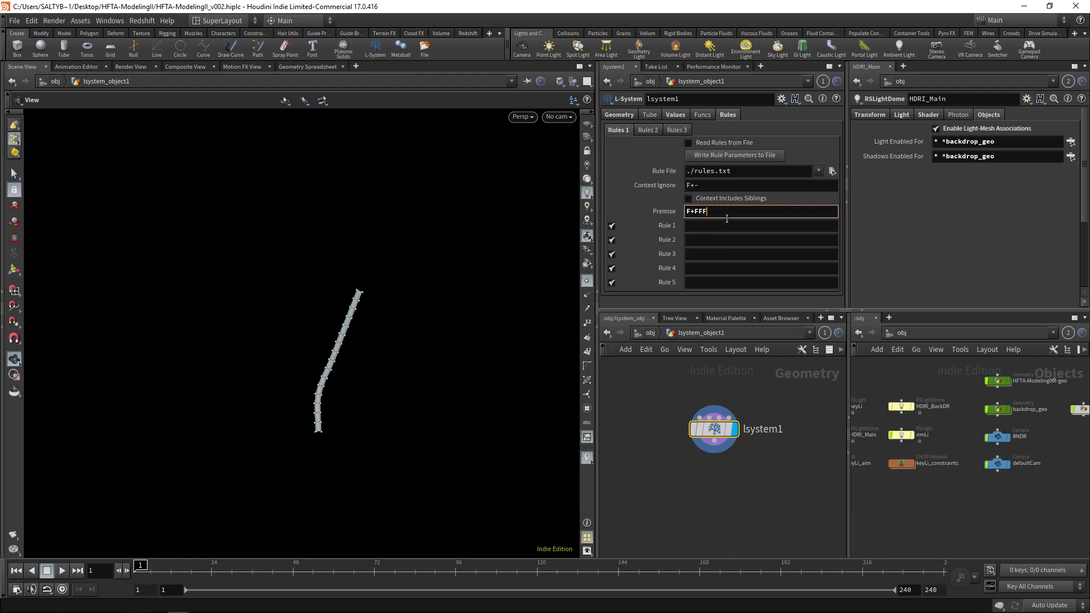
{"action": "type", "text": "[-F"}
{"action": "key", "text": "BackSpace"}
{"action": "key", "text": "BackSpace"}
{"action": "key", "text": "BackSpace"}
{"action": "type", "text": "--F"}
{"action": "key", "text": "Return"}
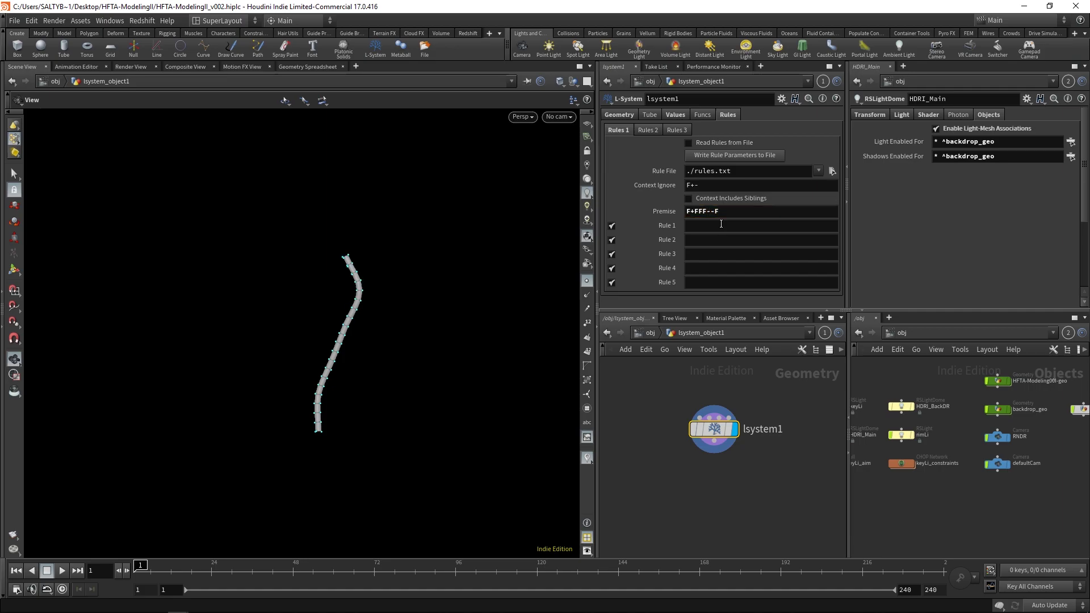
Set the turn angle to 30 and select the whole premise text.
{"action": "left_click", "coordinate": [610, 115]}
{"action": "left_click", "coordinate": [675, 115]}
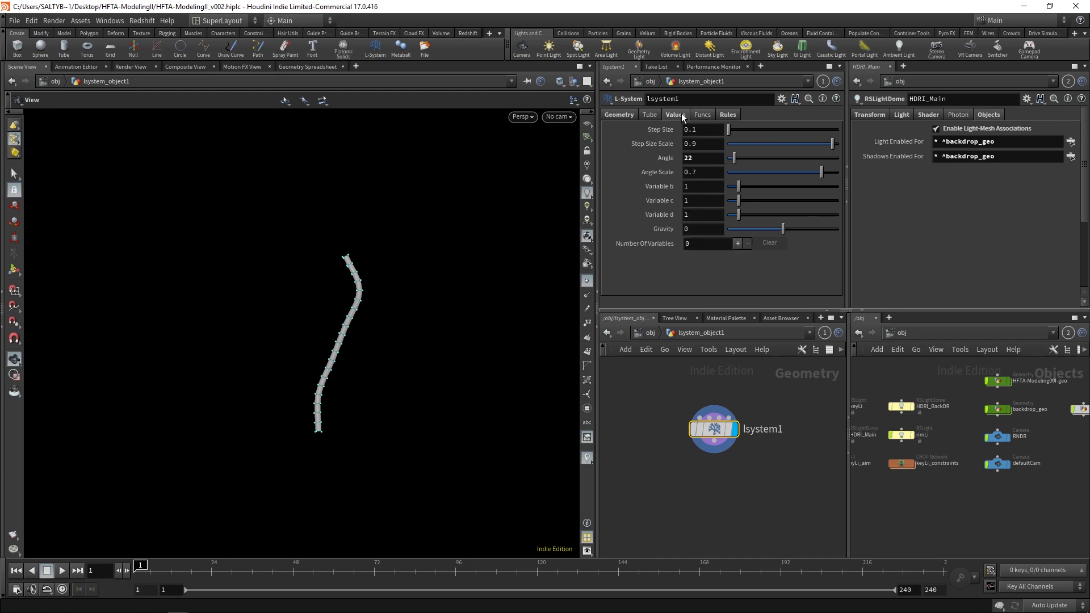
{"action": "left_click_drag", "start_coordinate": [769, 158], "coordinate": [738, 158]}
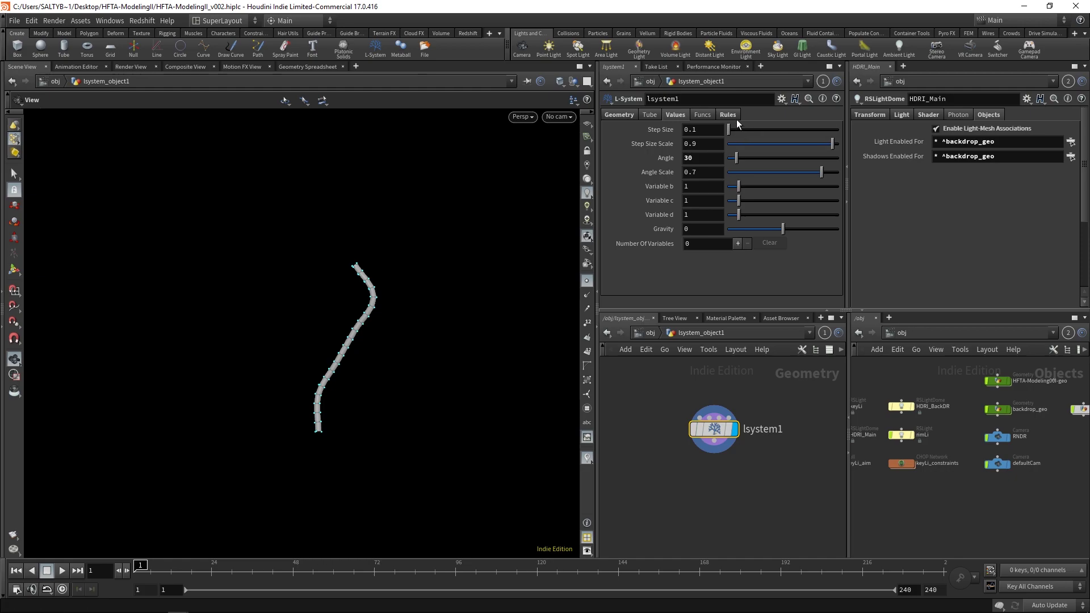
{"action": "left_click", "coordinate": [728, 114]}
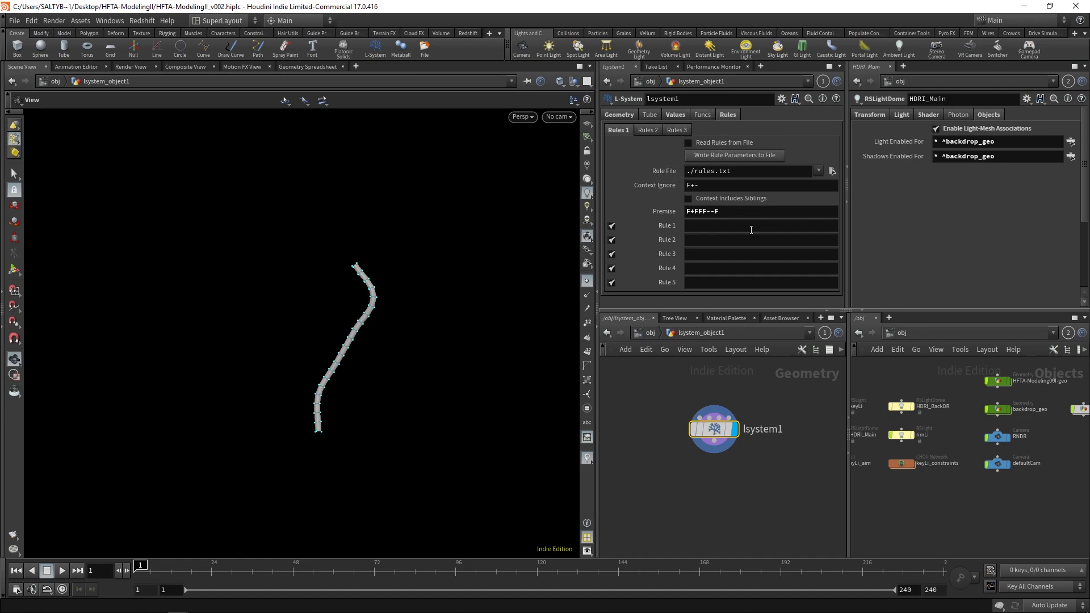
{"action": "left_click", "coordinate": [677, 115]}
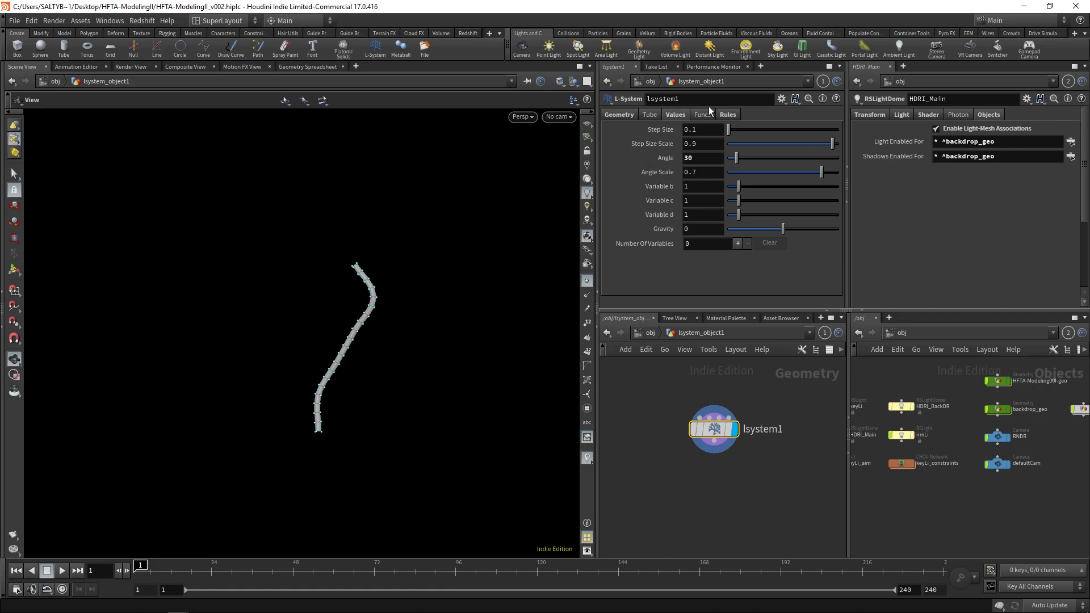
{"action": "left_click", "coordinate": [731, 116]}
{"action": "key", "text": "ctrl+a"}
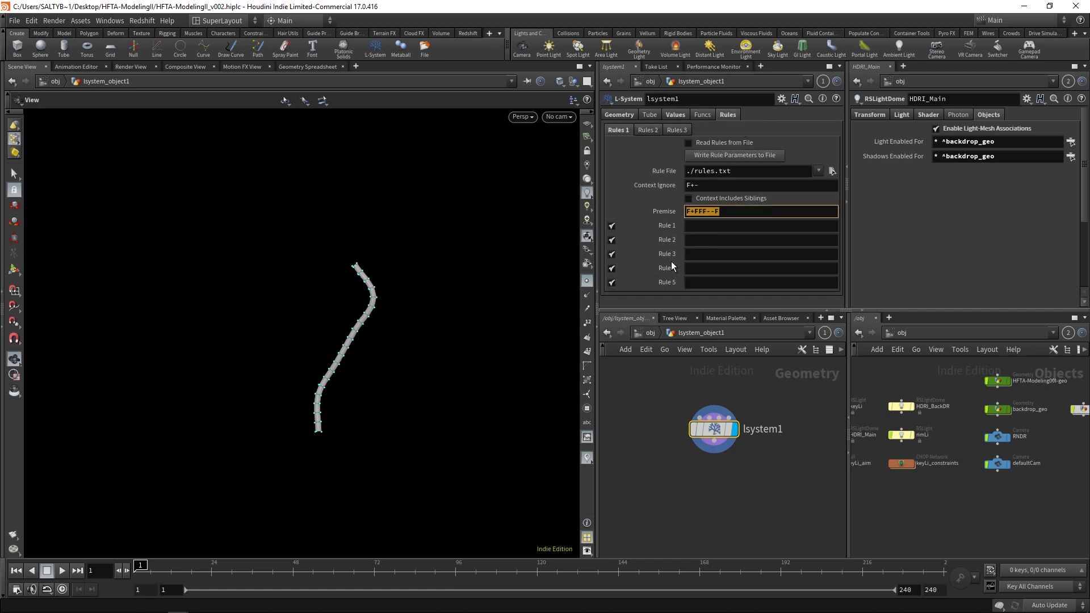
Clear the selected lsystem1 premise text.
{"action": "key", "text": "BackSpace"}
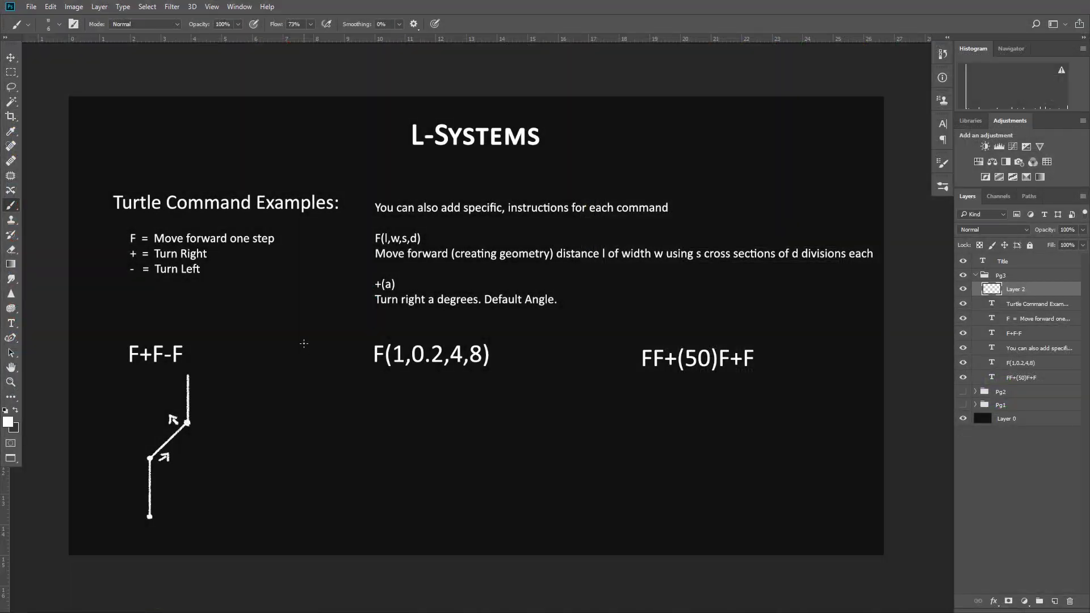